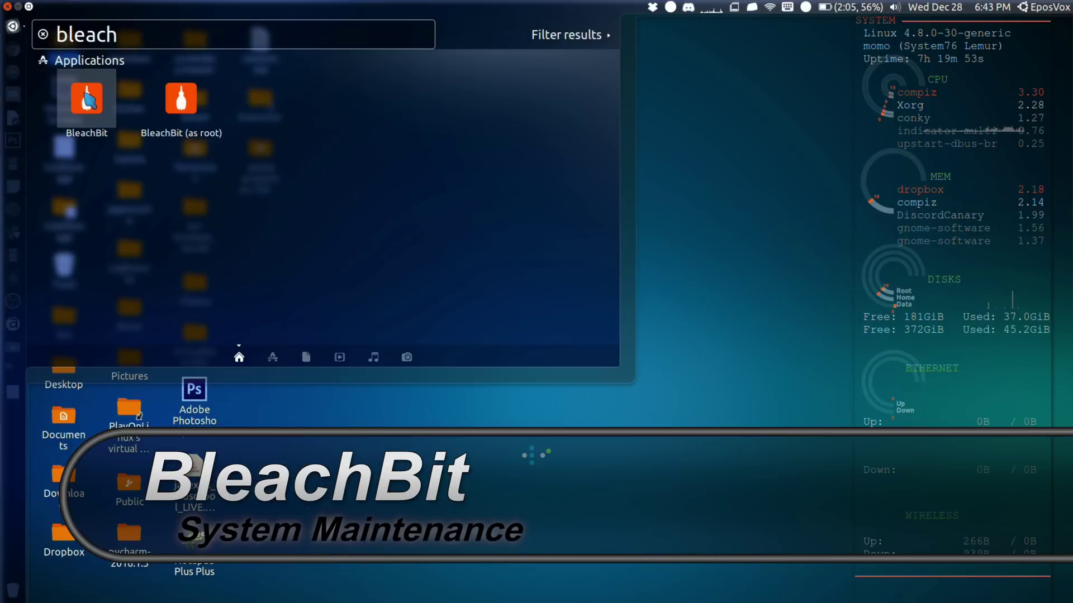
# Launch BleachBit and look over the APT cleaner's option descriptions.
pyautogui.click(112, 103)
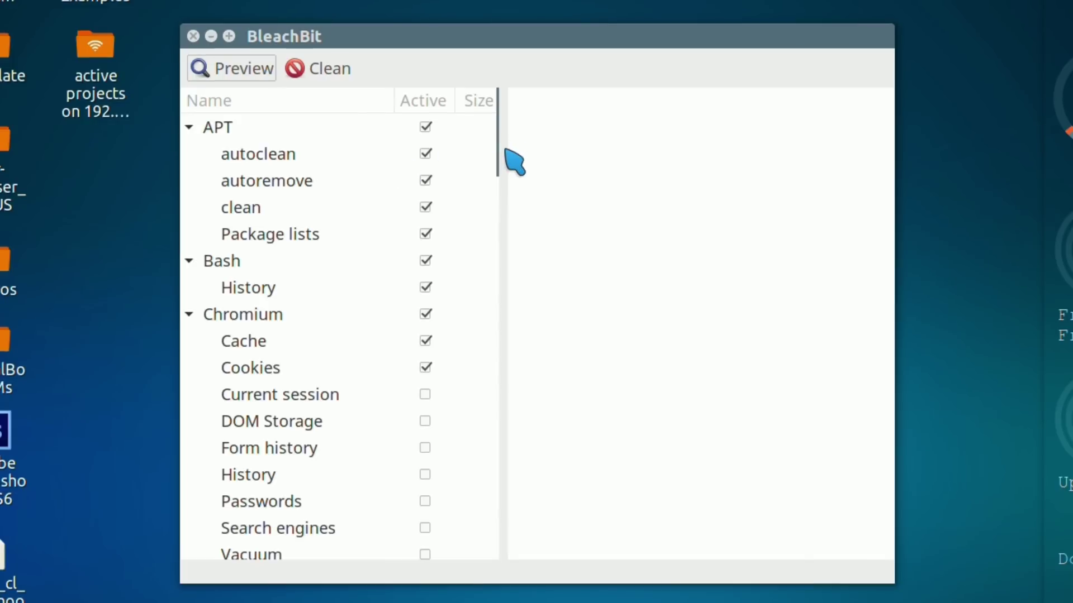
pyautogui.click(497, 152)
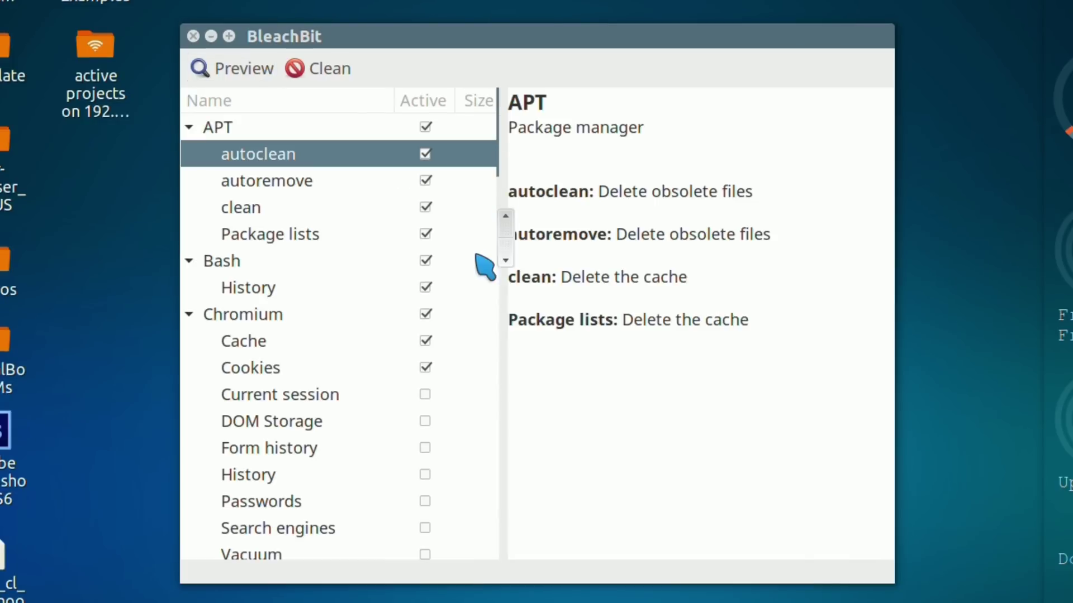
pyautogui.moveTo(511, 232); pyautogui.dragTo(455, 545)
# Enable Recent documents list and Temporary files under System, then start the clean.
pyautogui.click(424, 469)
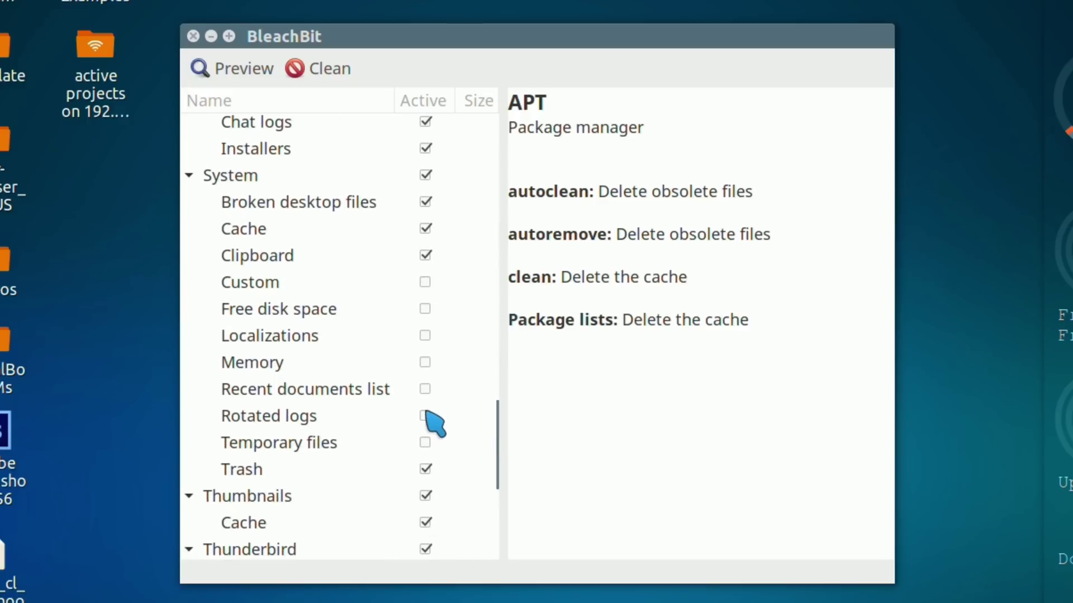
pyautogui.click(425, 389)
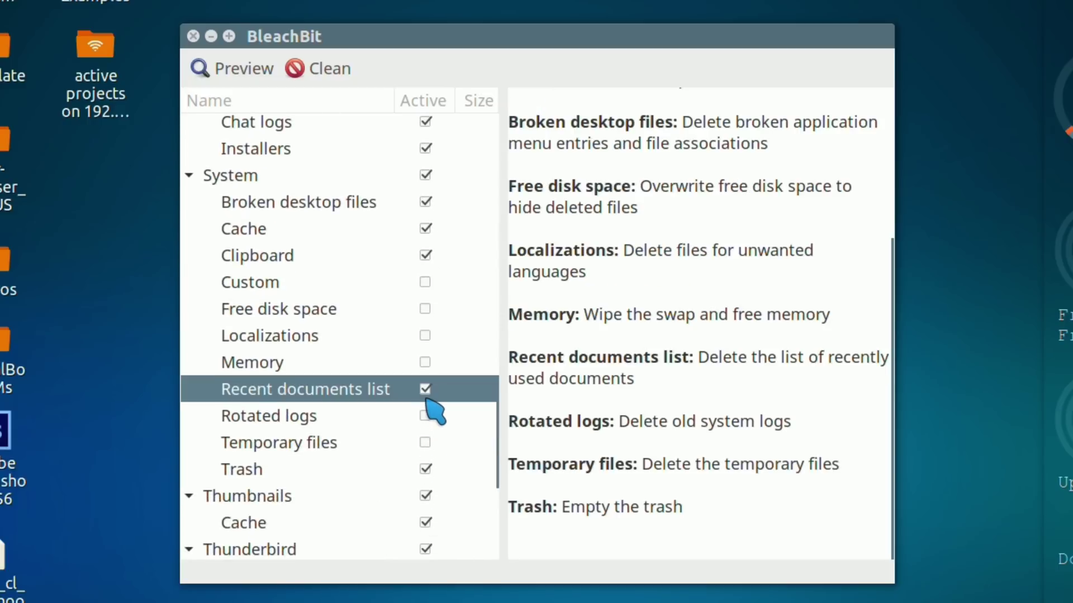
pyautogui.click(420, 450)
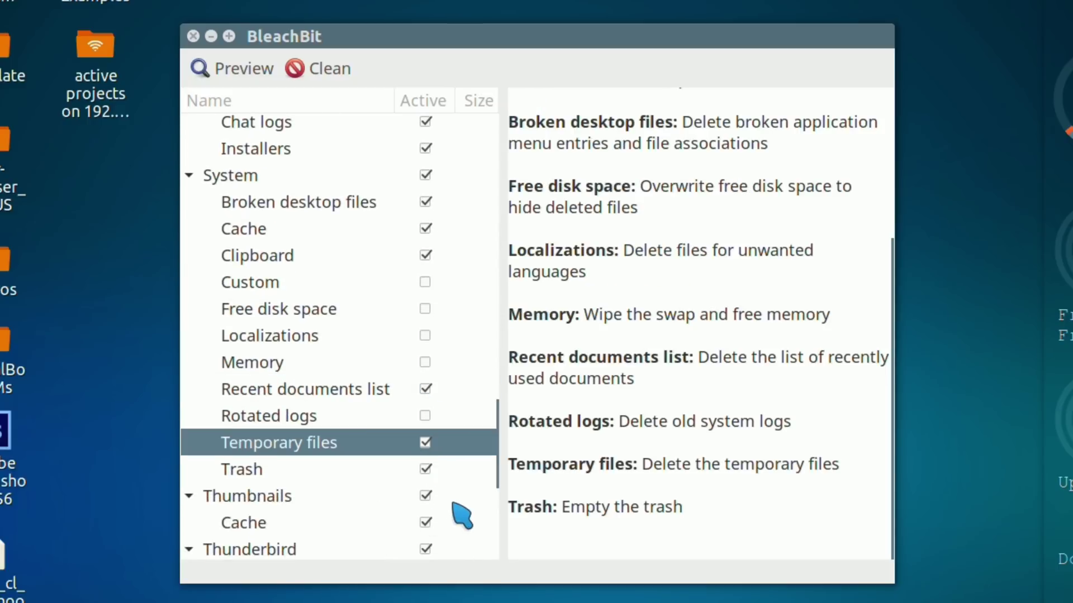
pyautogui.scroll(-5, 462, 510)
pyautogui.scroll(15, 452, 500)
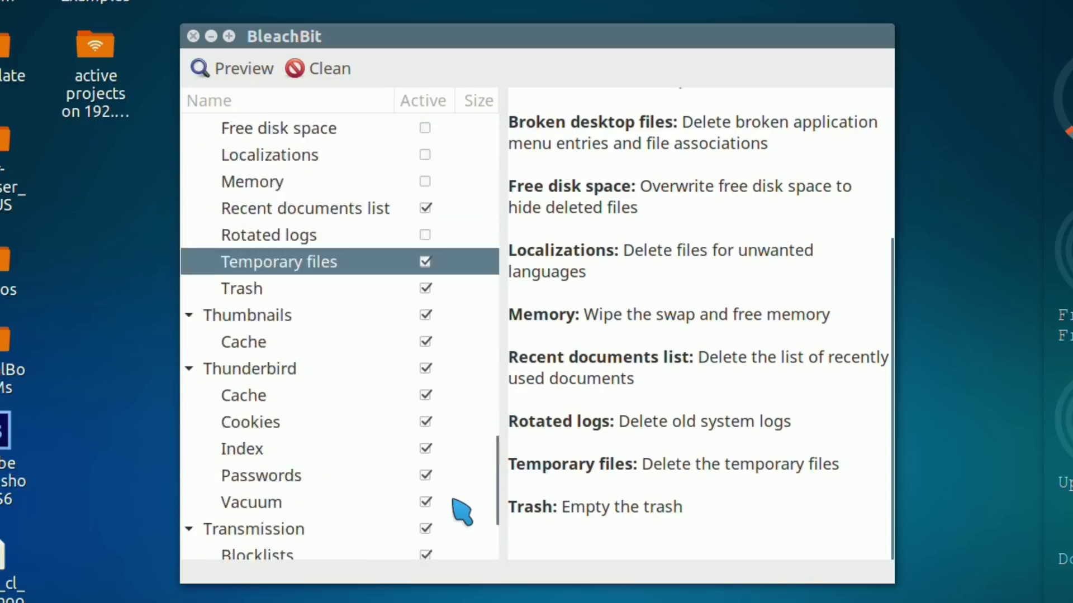
pyautogui.click(327, 71)
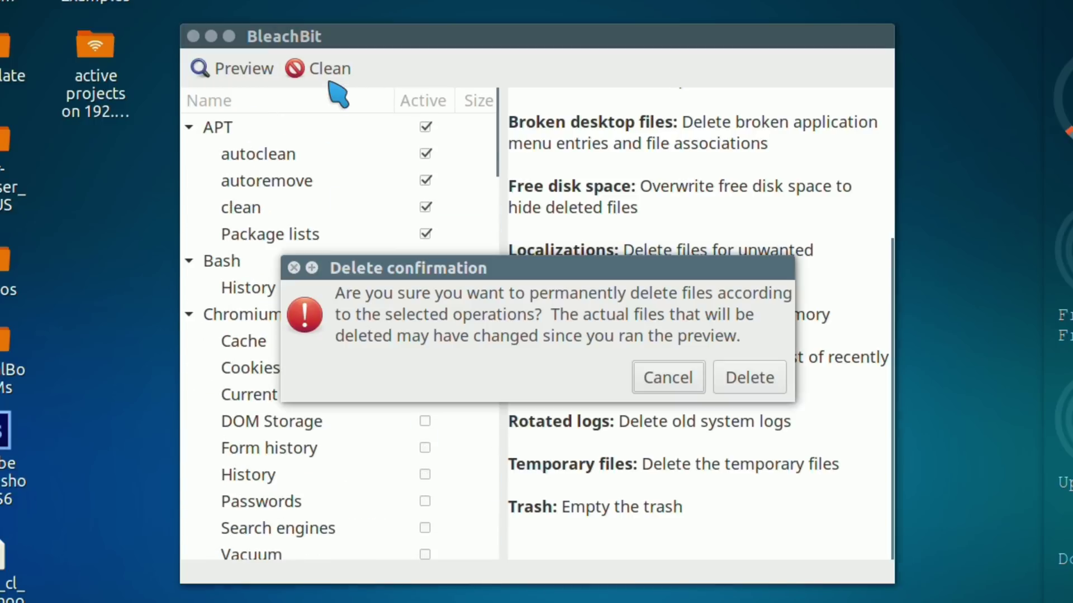
# Confirm permanent deletion so cleaning runs, then drop down the Yakuake terminal.
pyautogui.click(759, 380)
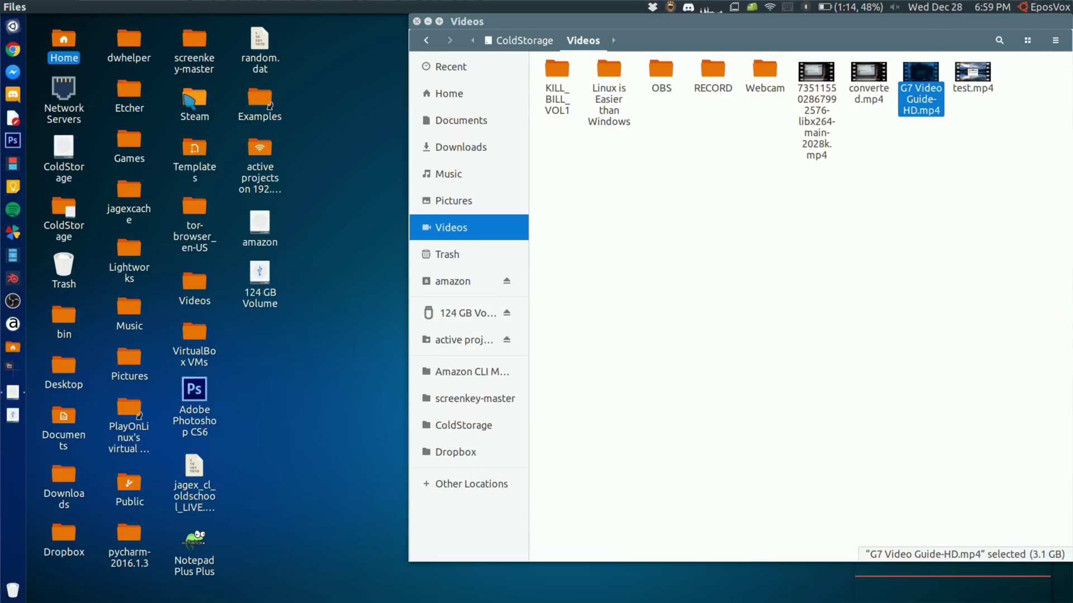
pyautogui.press('F12')
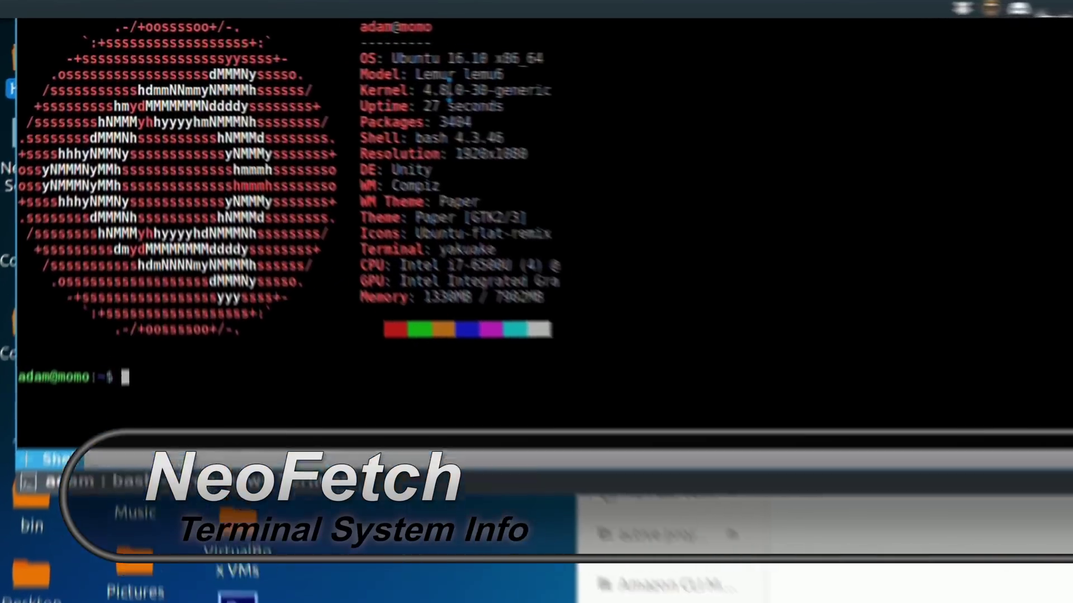
# Highlight NeoFetch's Uptime, Packages, Shell, Resolution and Memory-to-DE lines one after another.
pyautogui.moveTo(327, 68); pyautogui.dragTo(363, 68)
pyautogui.click(353, 88)
pyautogui.moveTo(524, 134); pyautogui.dragTo(474, 117)
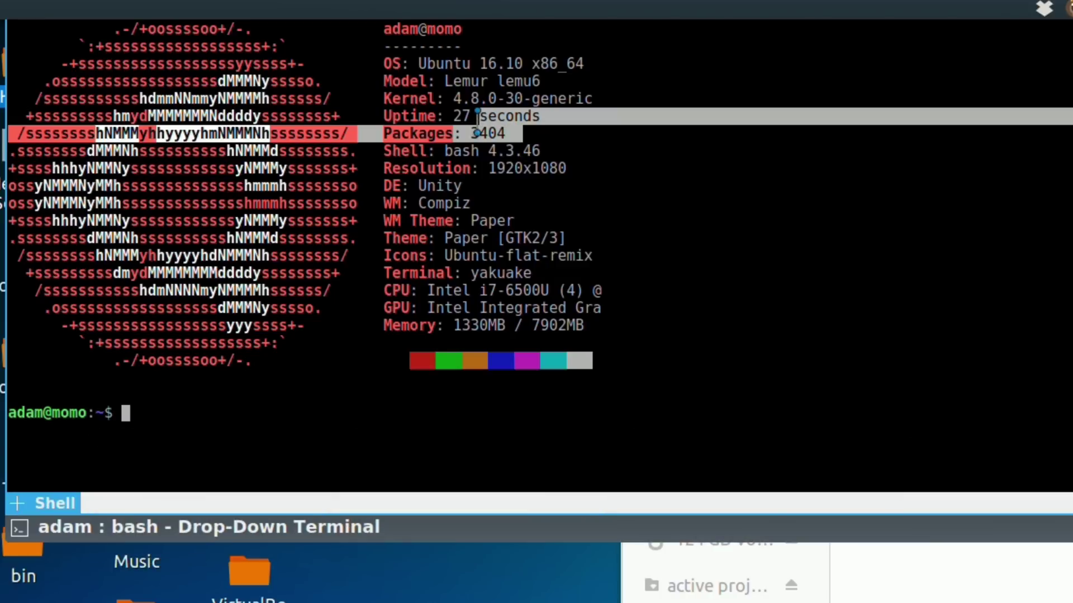
pyautogui.click(476, 137)
pyautogui.moveTo(492, 162); pyautogui.dragTo(457, 154)
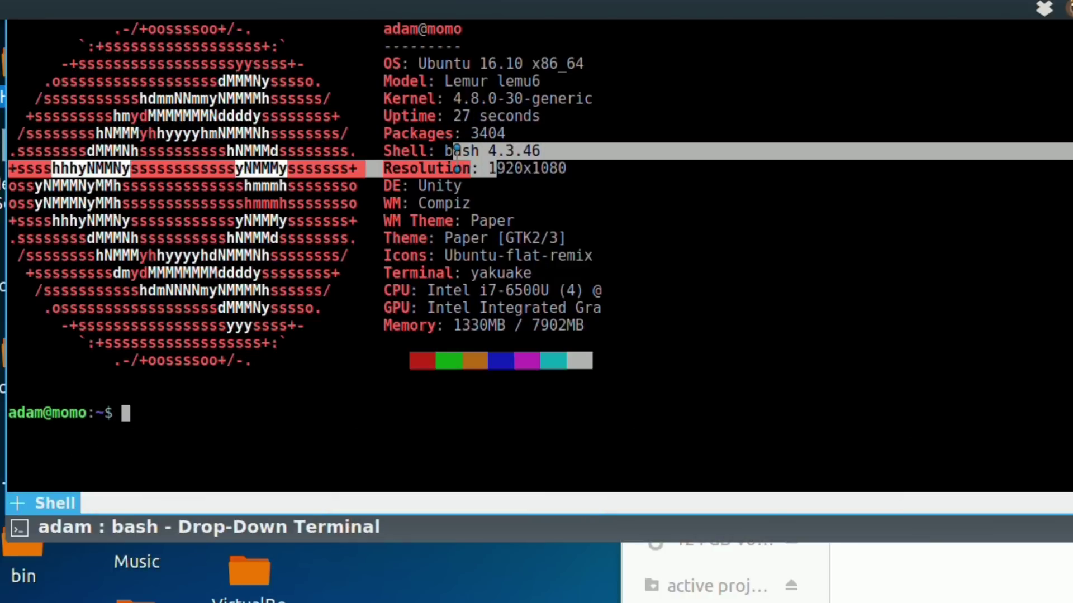
pyautogui.click(497, 183)
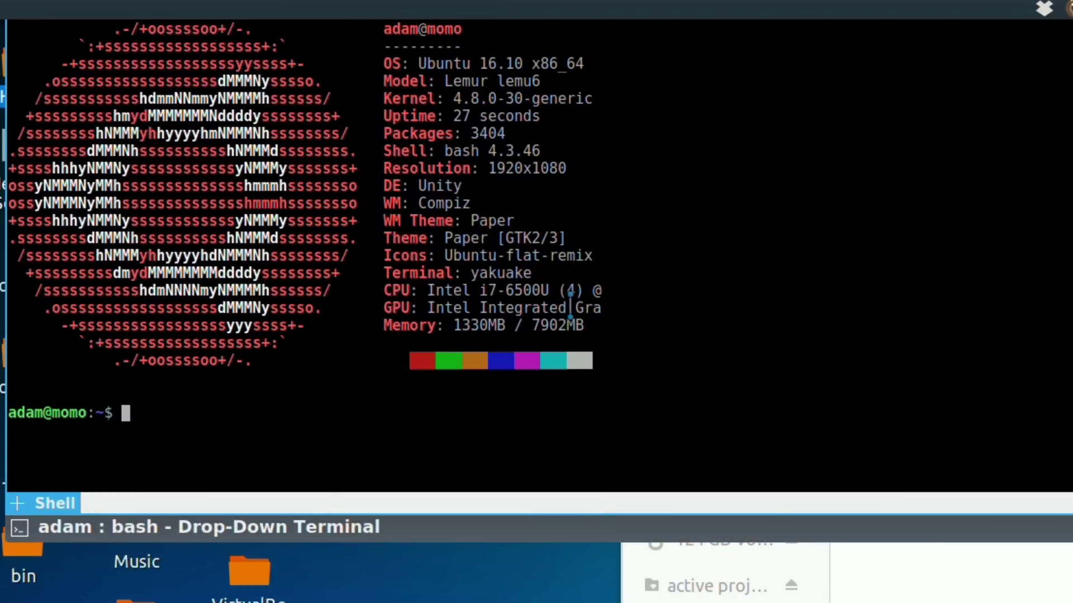
pyautogui.moveTo(566, 330); pyautogui.dragTo(419, 191)
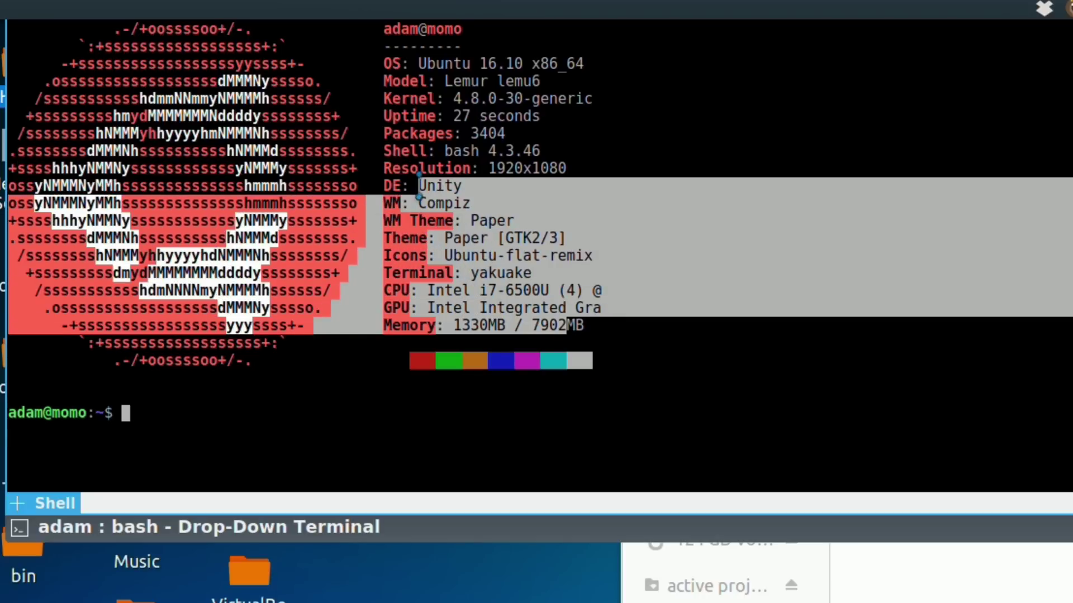
pyautogui.click(419, 191)
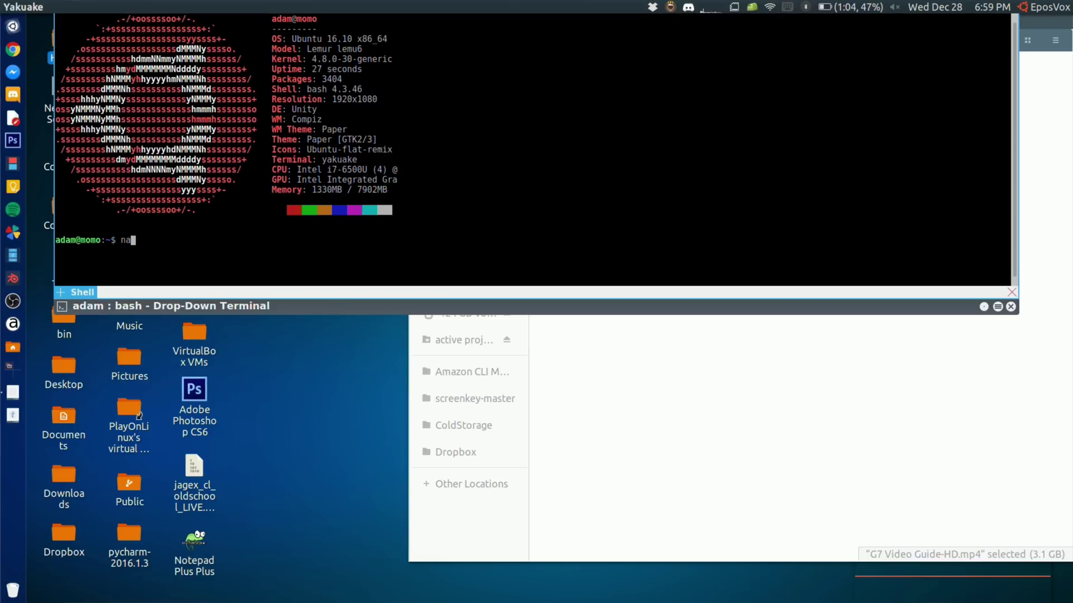
# View the end of .bashrc in nano, save and exit, hide Yakuake, and open a new terminal.
pyautogui.press('Return')
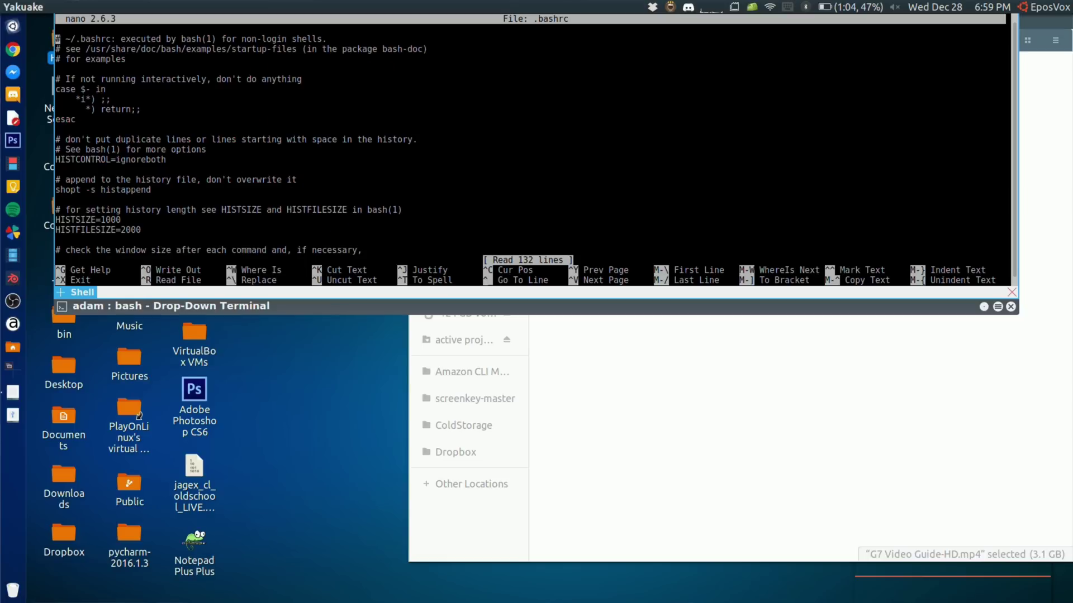
pyautogui.hotkey('alt', '/')
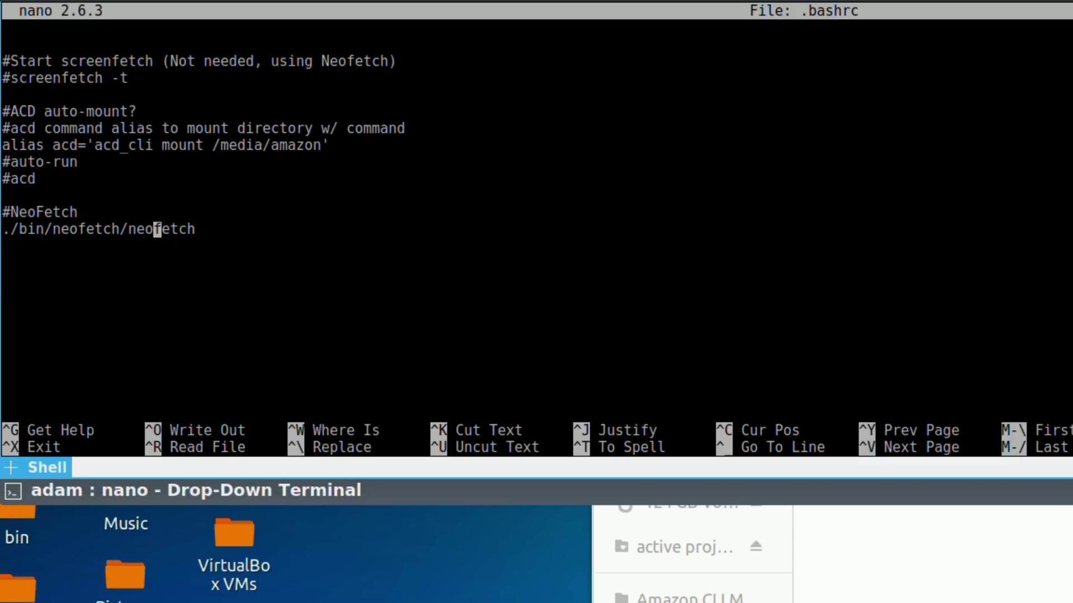
pyautogui.hotkey('ctrl', 'o')
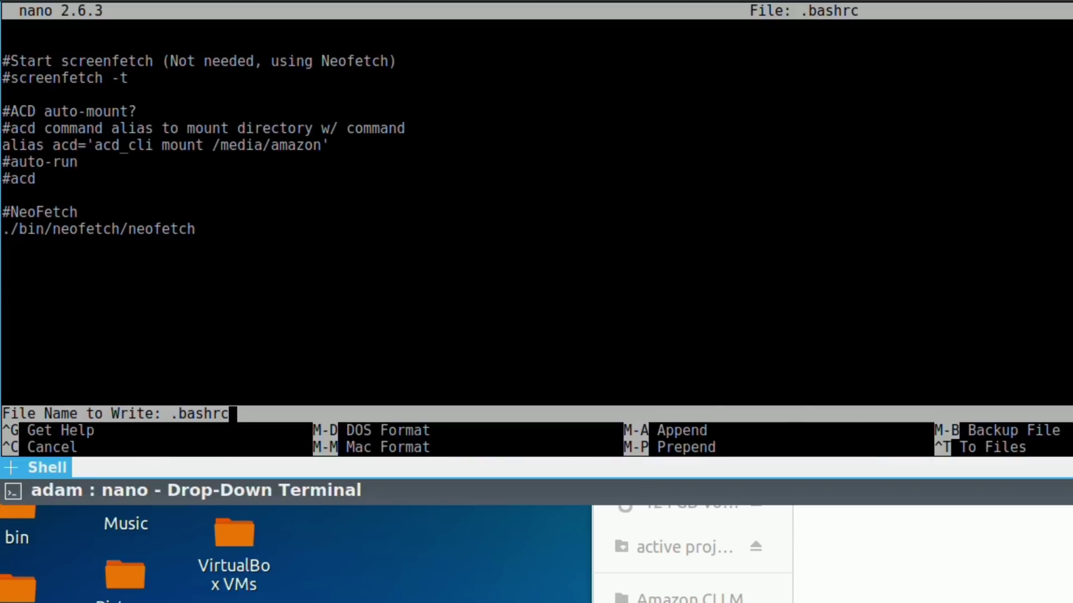
pyautogui.press('Return')
pyautogui.hotkey('ctrl', 'x')
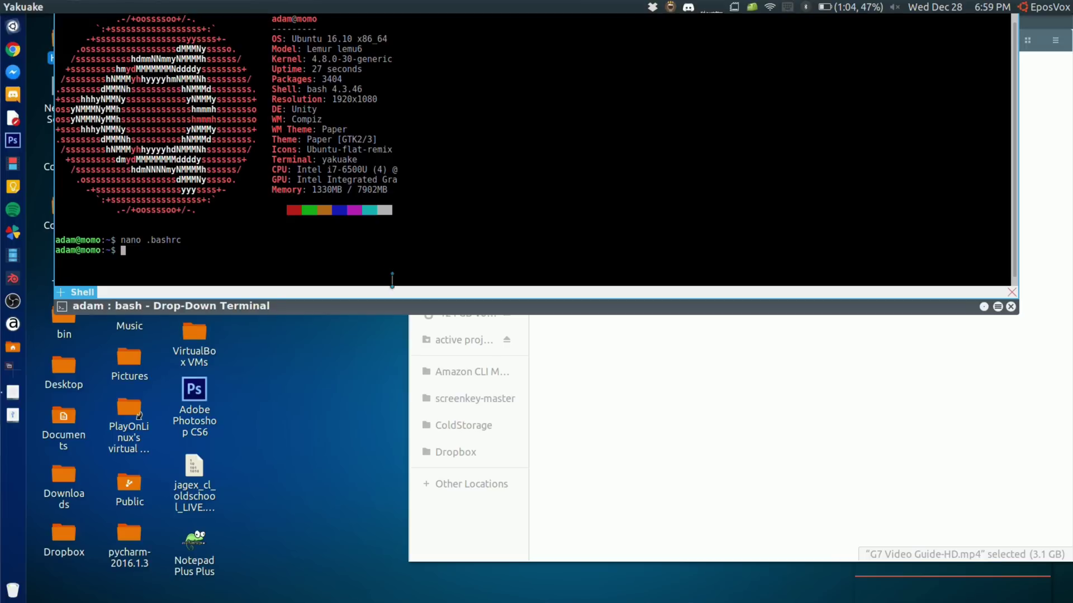
pyautogui.press('F12')
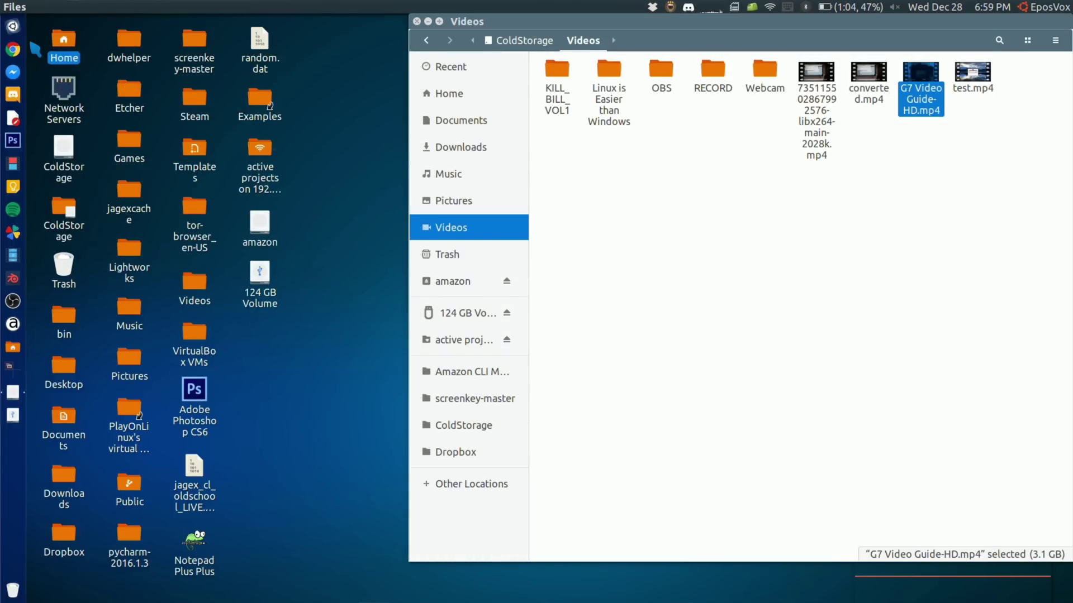
pyautogui.hotkey('ctrl', 'alt', 't')
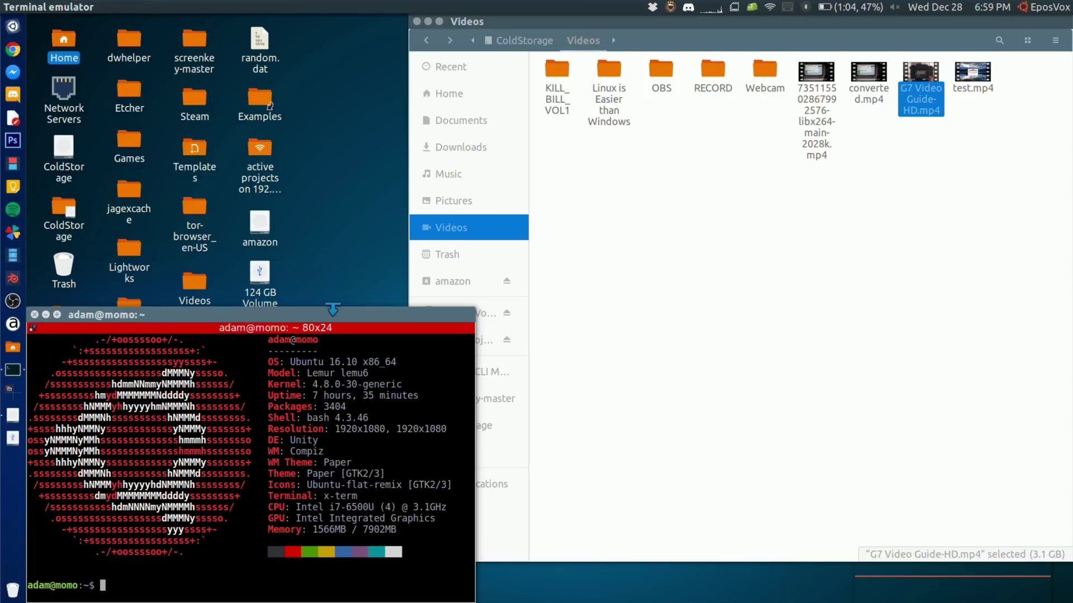
# Move the XTerm window to the top-middle, then play G7 Video Guide-HD.mp4 in VLC.
pyautogui.moveTo(336, 319); pyautogui.dragTo(445, 68)
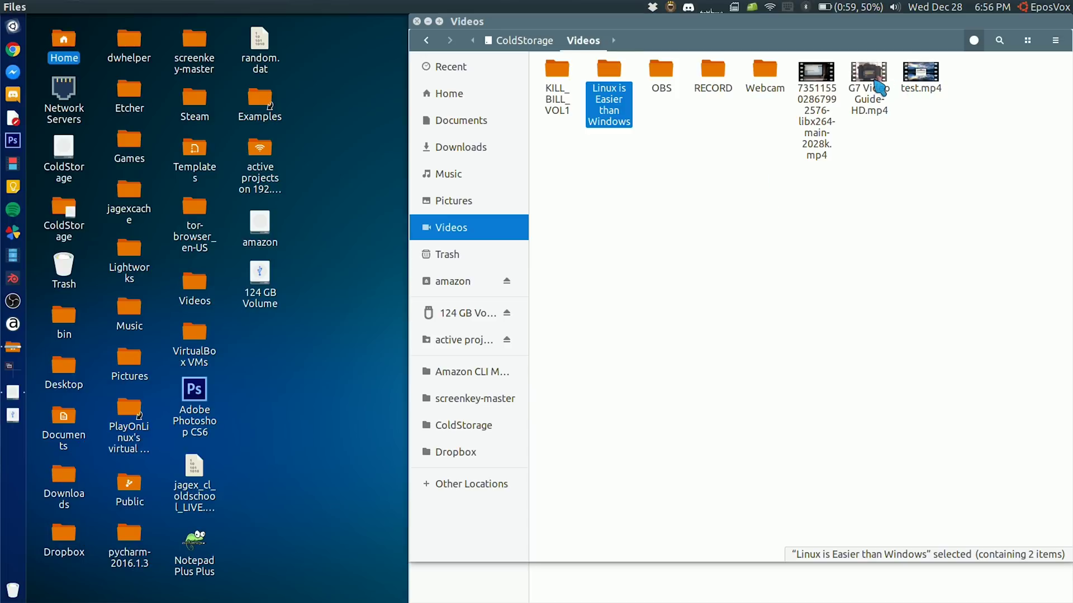
pyautogui.doubleClick(880, 87)
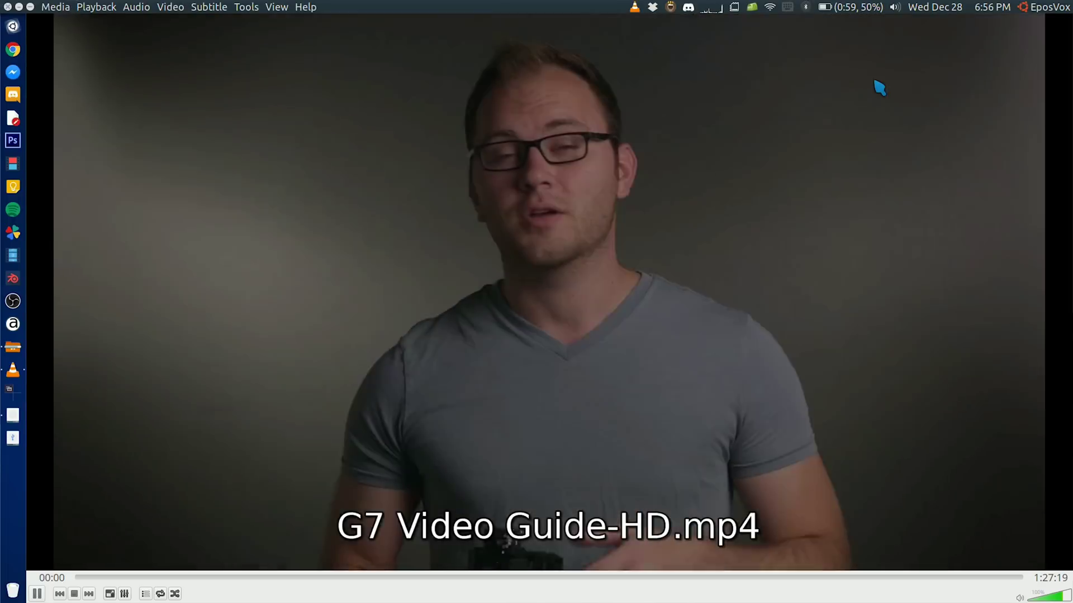
# In VLC's Convert / Save dialog, add the long 2028k mp4 from ColdStorage/Videos.
pyautogui.click(55, 7)
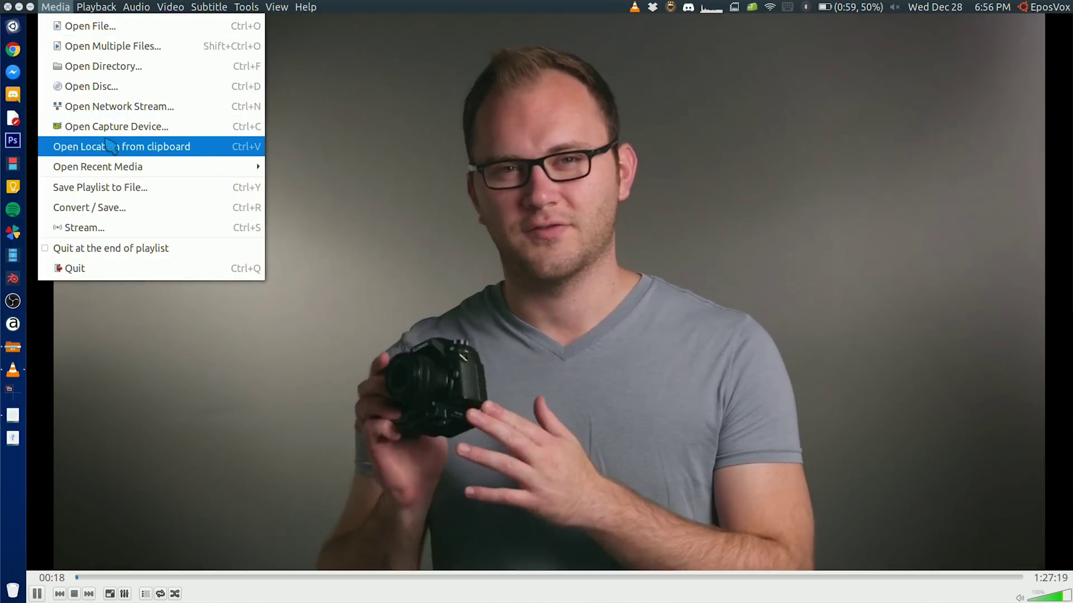
pyautogui.click(101, 207)
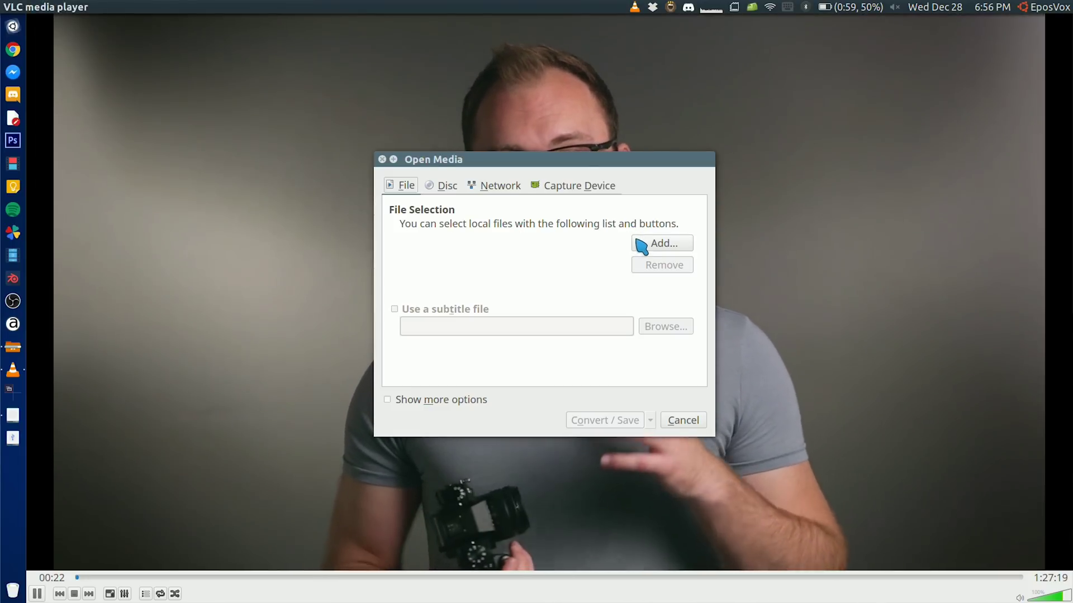
pyautogui.click(641, 244)
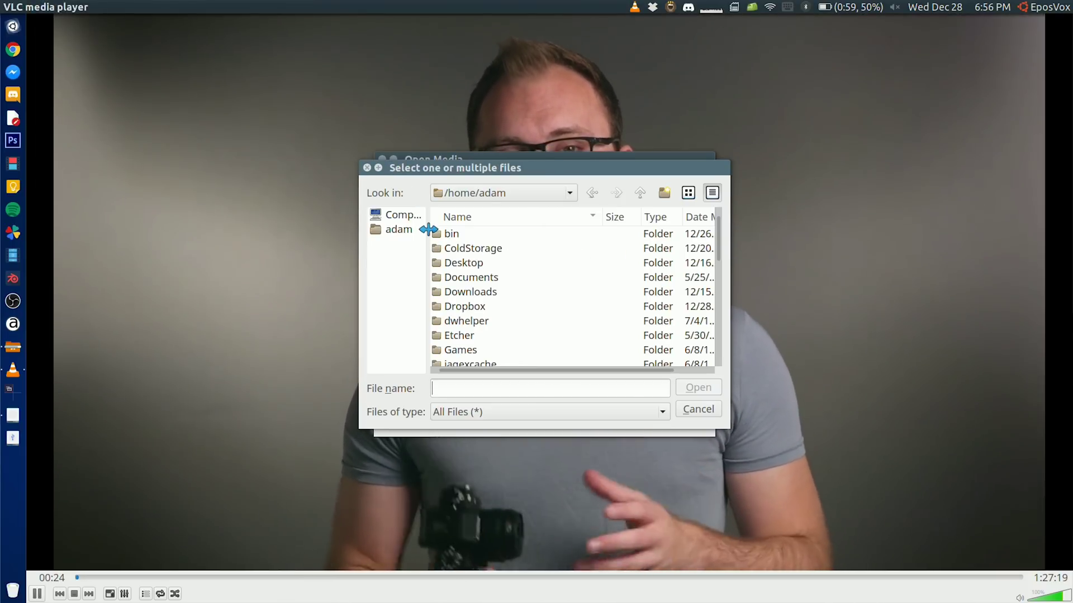
pyautogui.doubleClick(455, 250)
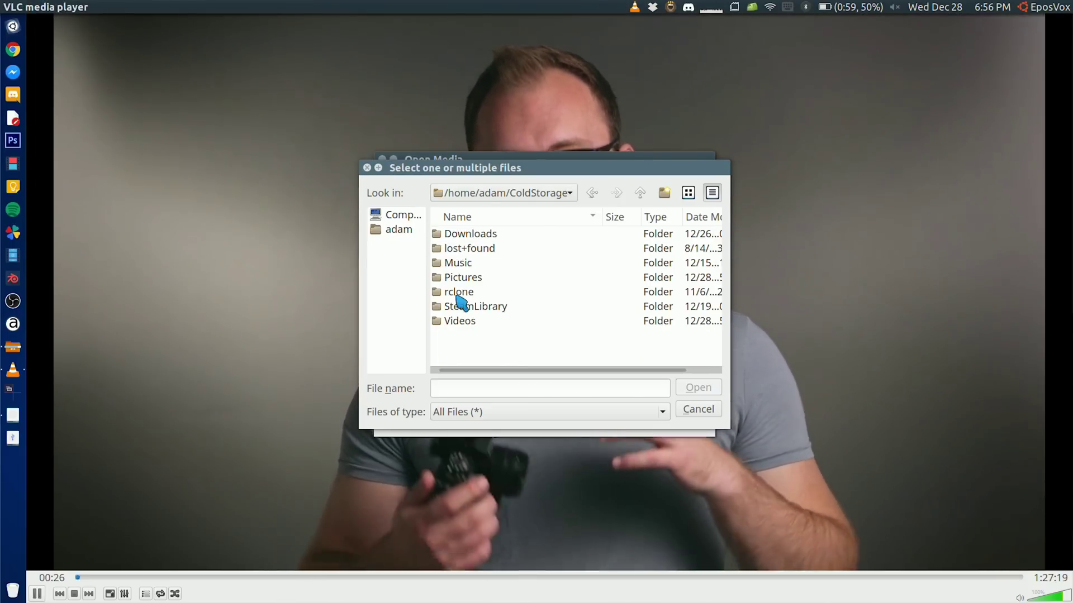
pyautogui.doubleClick(467, 321)
pyautogui.click(461, 323)
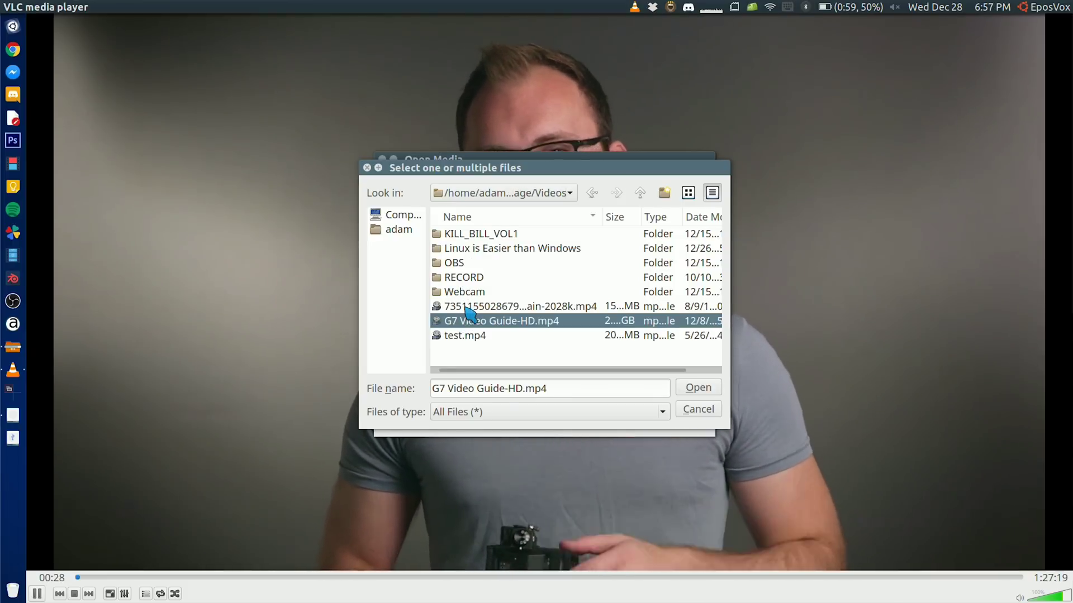
pyautogui.click(465, 308)
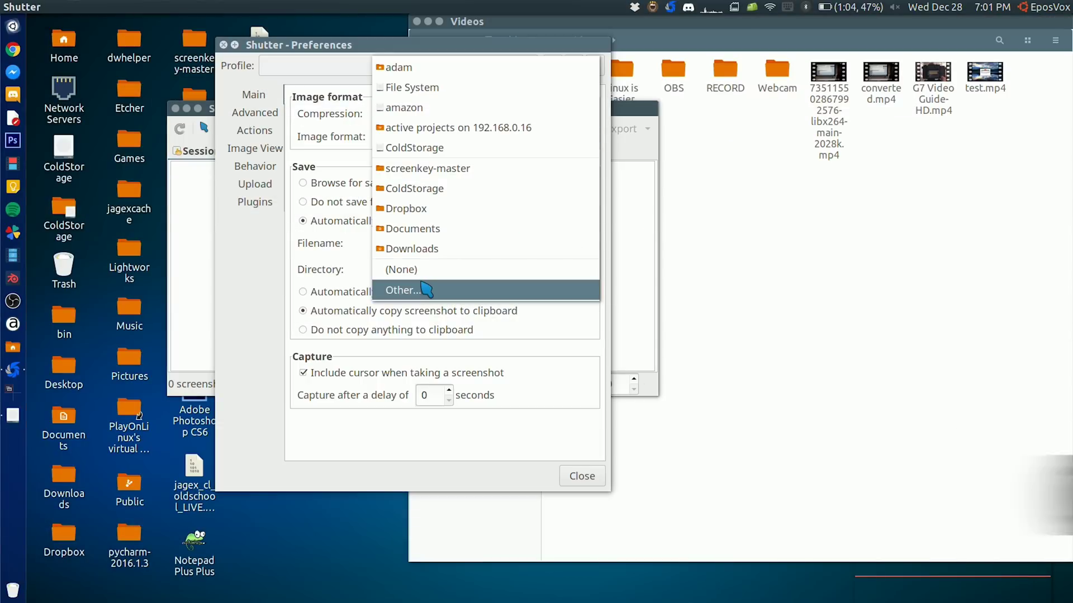
pyautogui.click(423, 282)
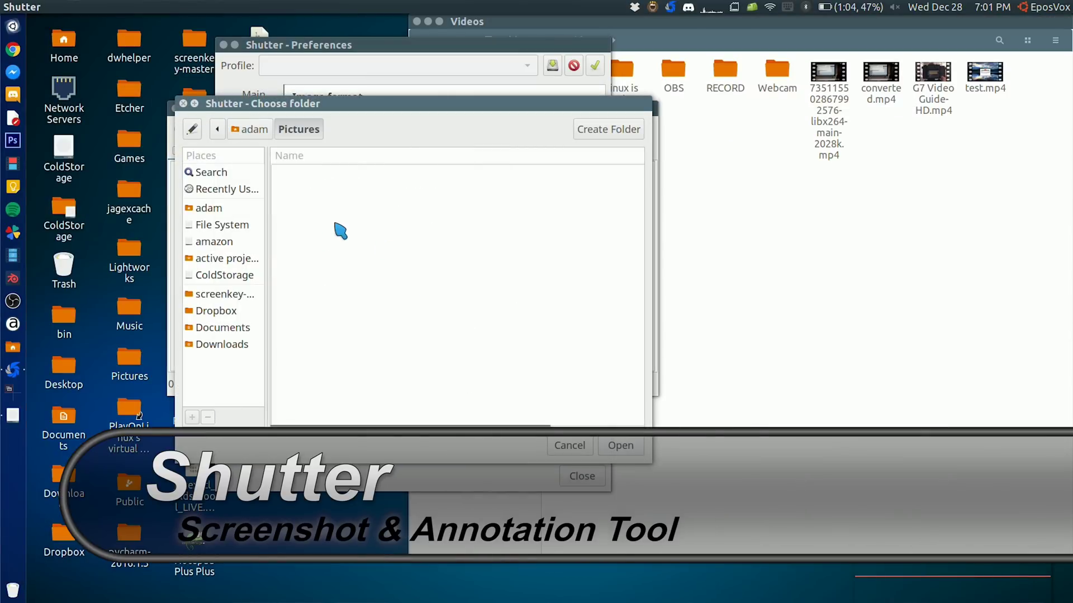
# Set Shutter's save directory to the Pictures/Screenshots folder.
pyautogui.click(222, 275)
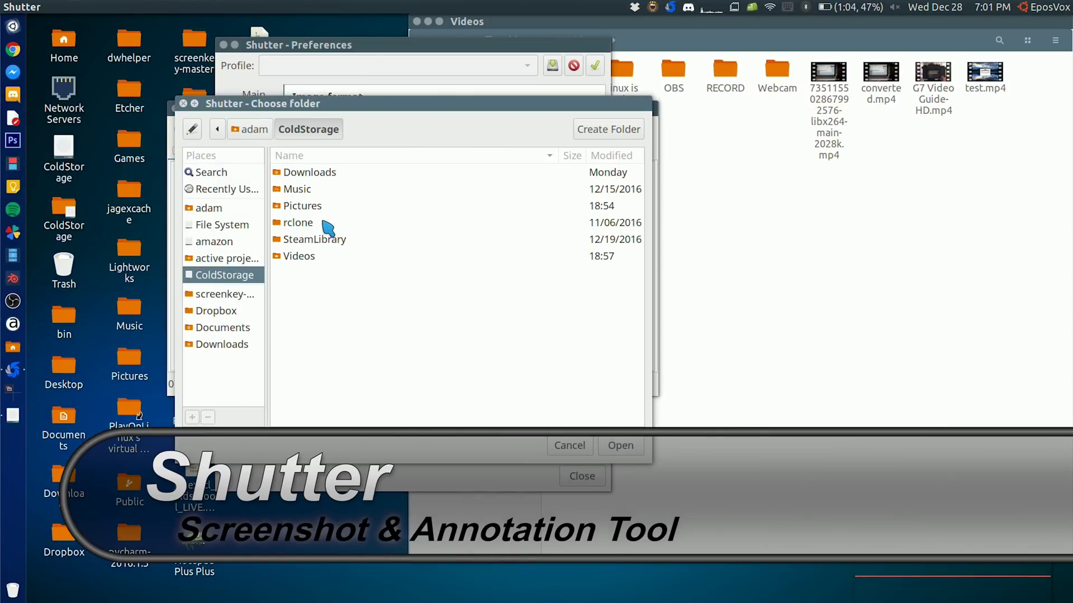
pyautogui.doubleClick(352, 207)
pyautogui.doubleClick(335, 190)
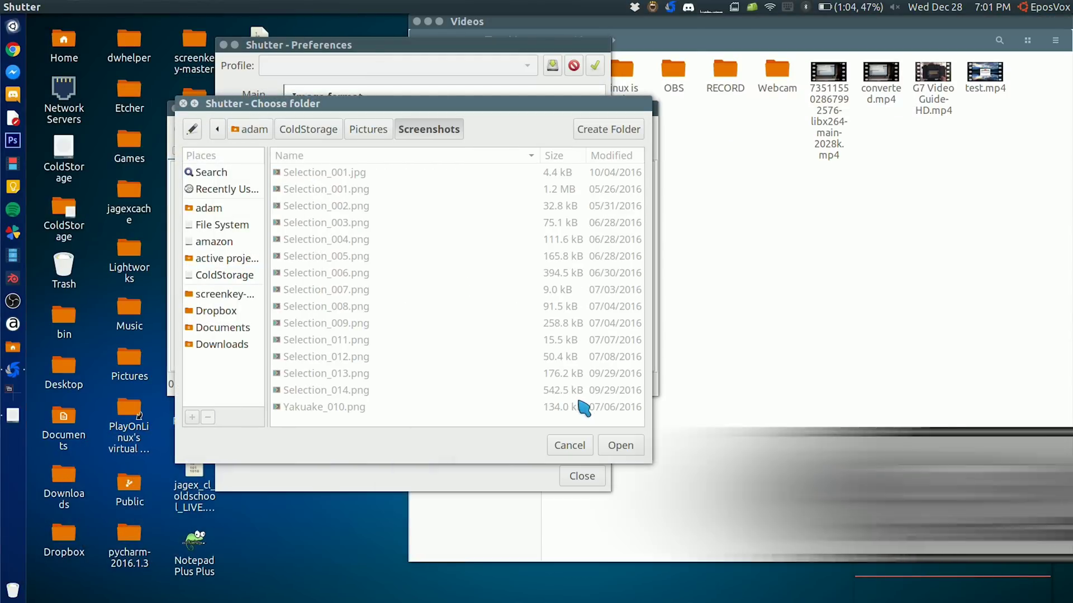
pyautogui.click(620, 445)
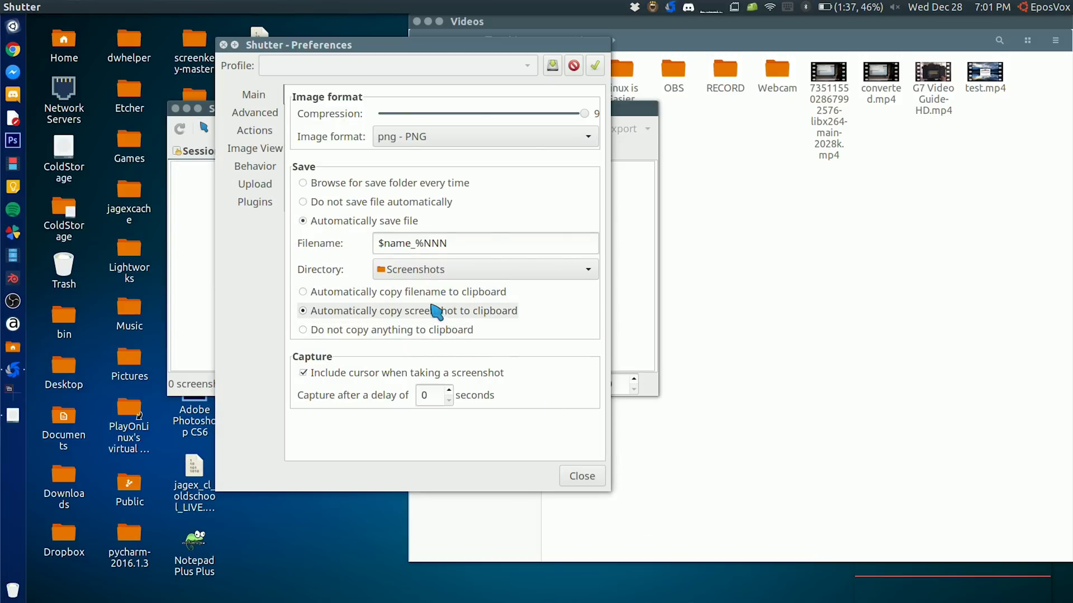
# Look at the Upload accounts and FTP settings, then close Shutter Preferences.
pyautogui.click(253, 184)
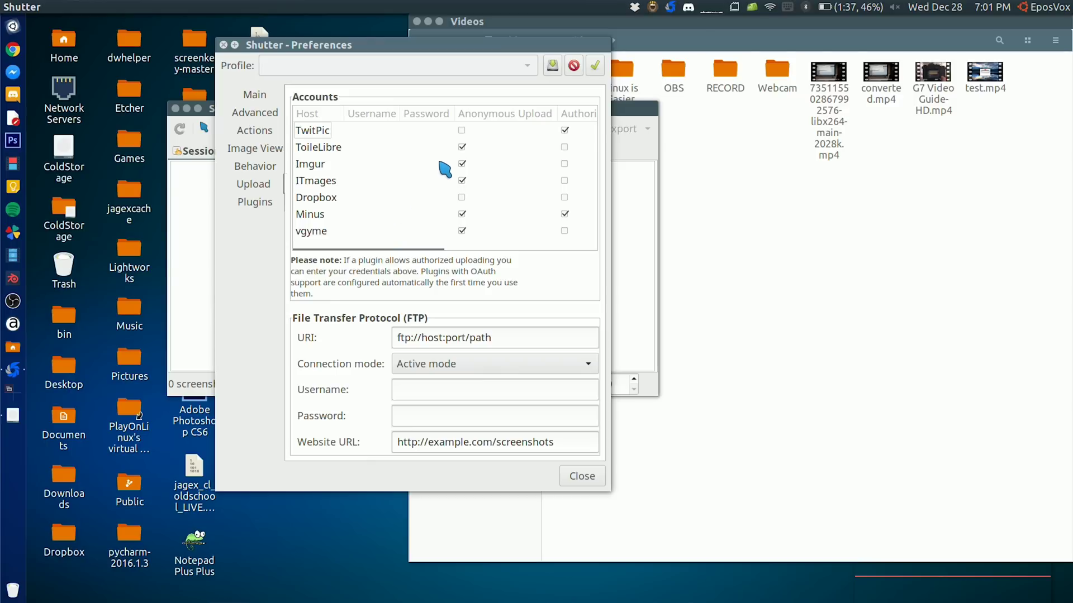
pyautogui.press('Escape')
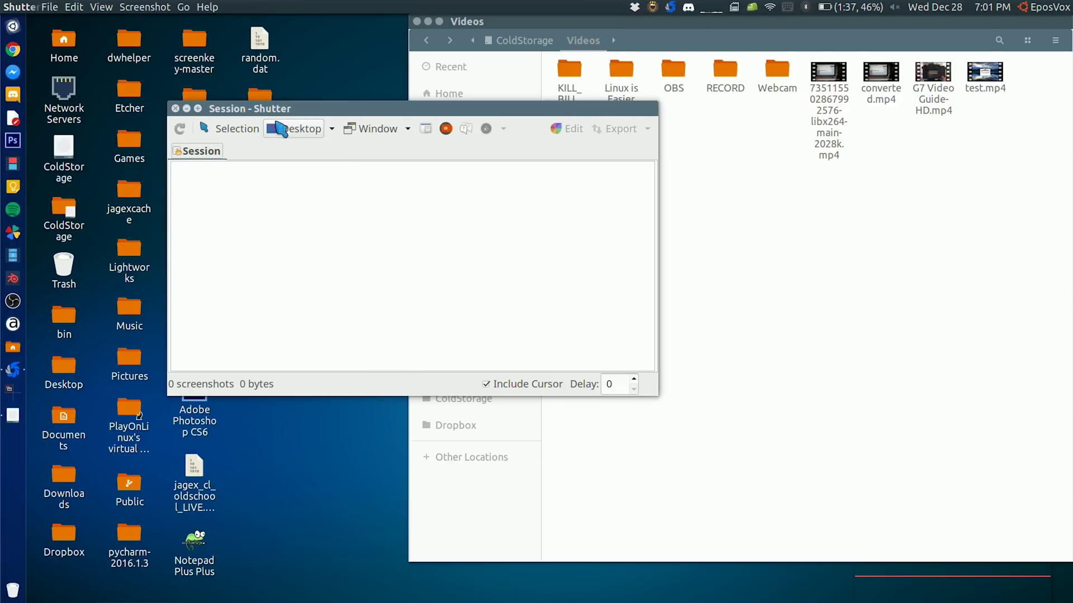
pyautogui.click(263, 133)
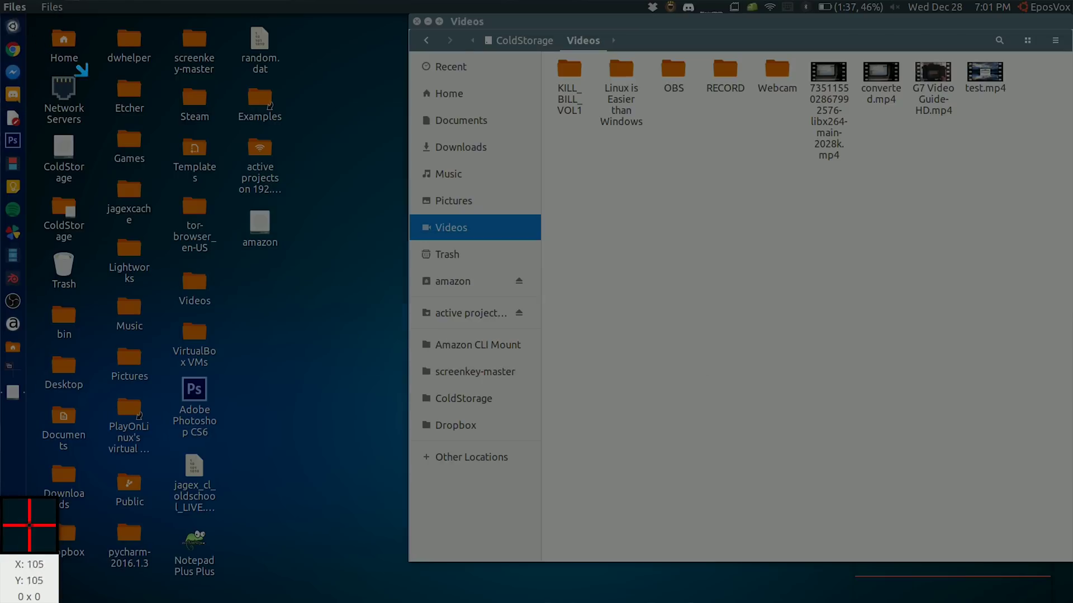
# Capture a 962 × 709 desktop region and draw a red freehand line across the folder icons.
pyautogui.moveTo(39, 49); pyautogui.dragTo(576, 445)
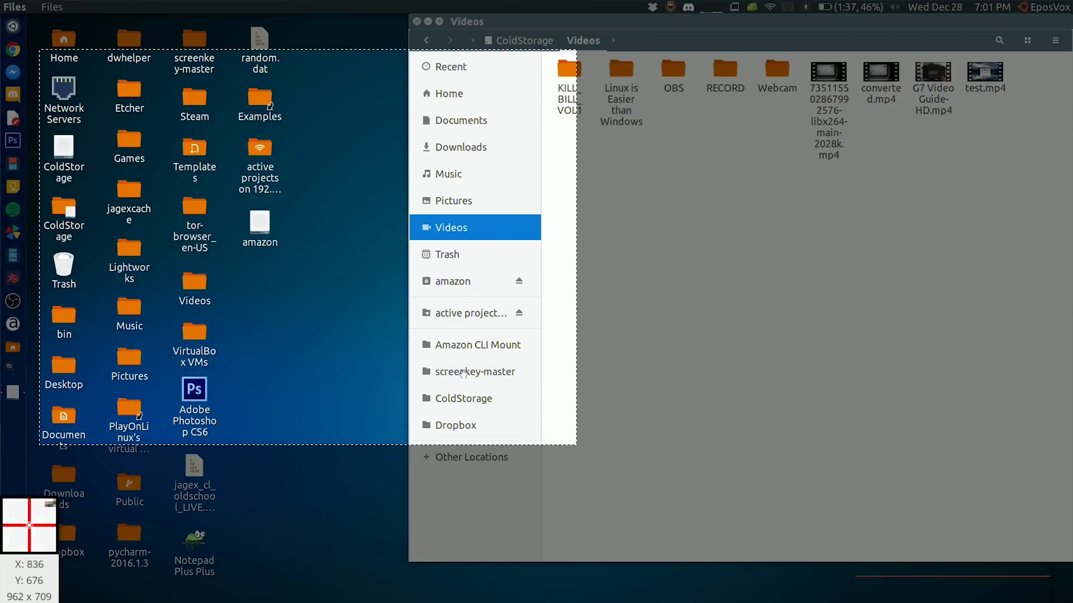
pyautogui.press('Return')
pyautogui.moveTo(287, 248)
pyautogui.mouseDown()
pyautogui.moveTo(405, 260)
pyautogui.moveTo(466, 456)
pyautogui.mouseUp()
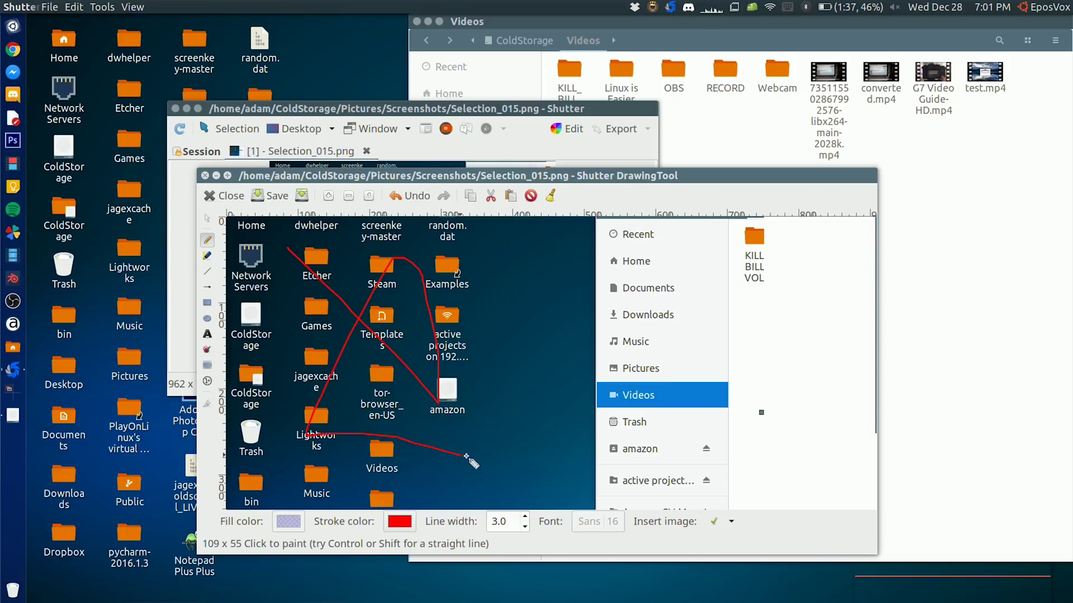
pyautogui.moveTo(408, 369); pyautogui.dragTo(442, 353)
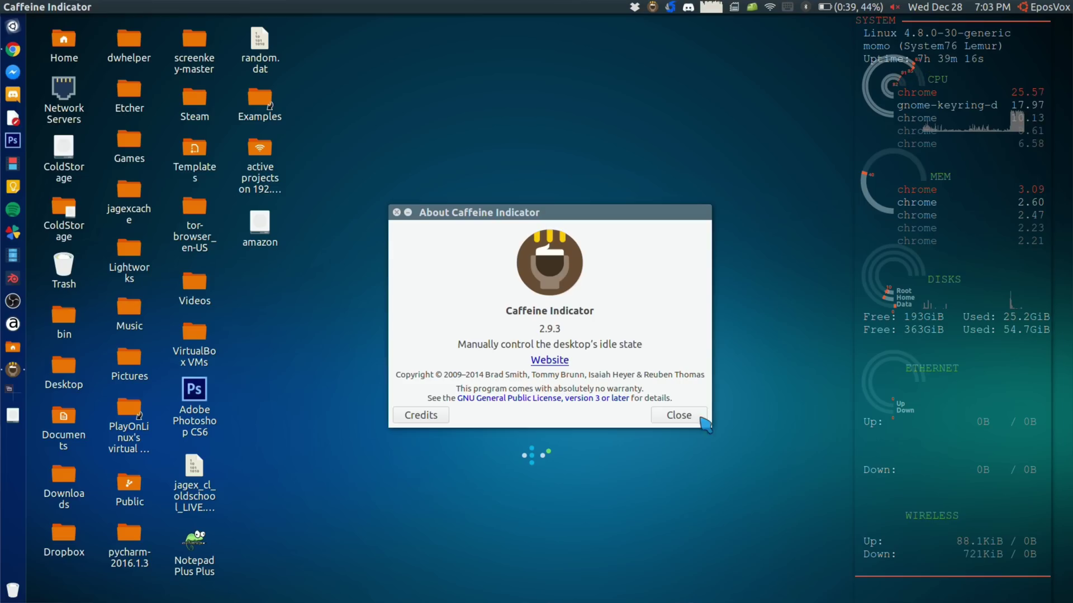
# Check Caffeine's options, play the VLC video fullscreen, then close the player.
pyautogui.click(670, 8)
pyautogui.press('Escape')
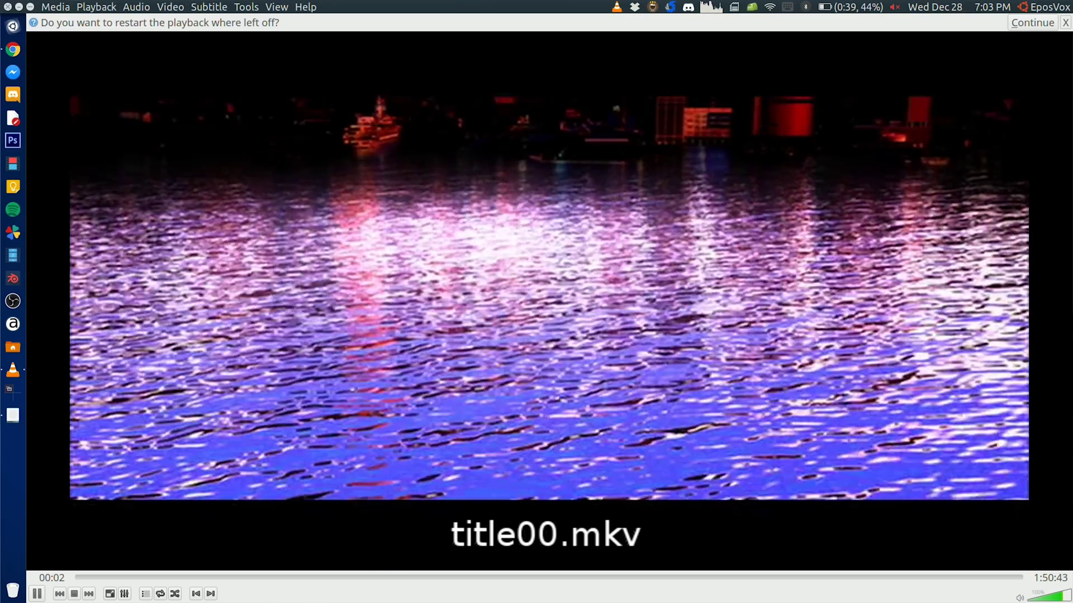
pyautogui.doubleClick(398, 524)
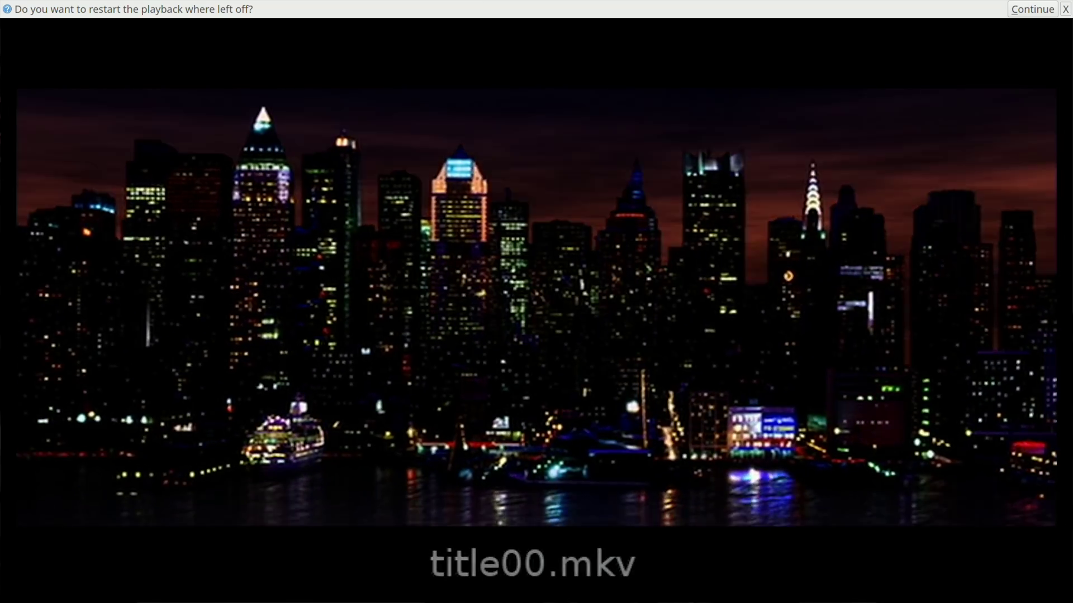
pyautogui.moveTo(494, 386)
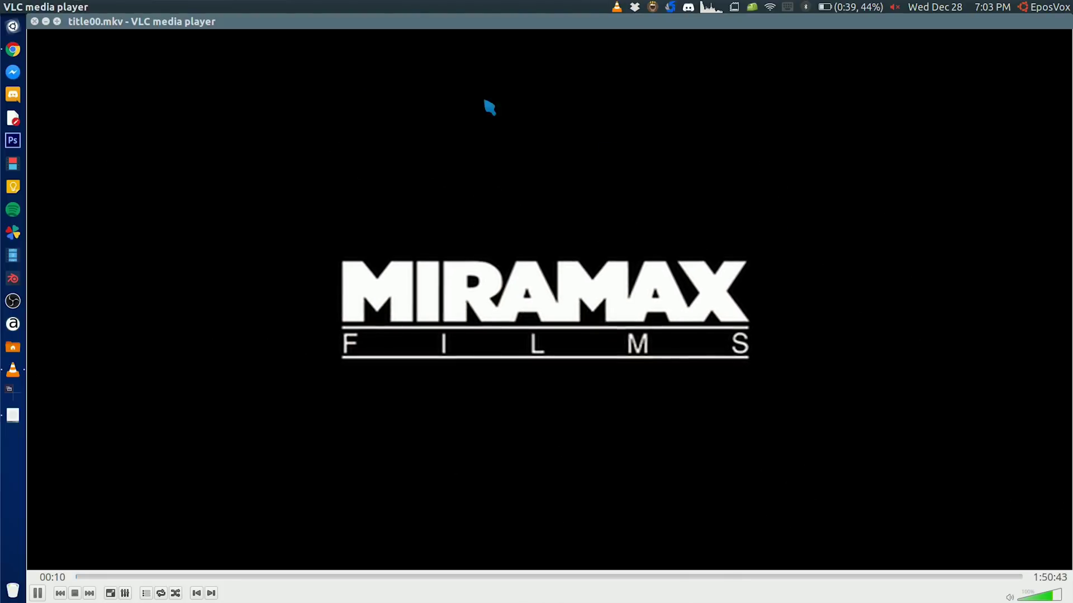
pyautogui.click(34, 21)
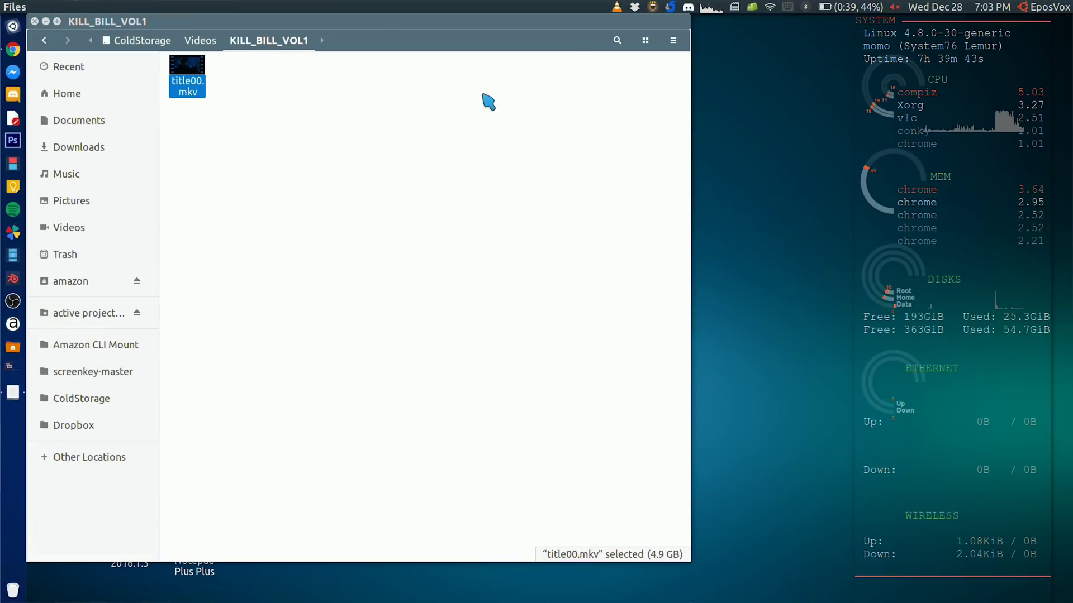
# Deactivate Caffeine's keep-awake mode, then search the Dash for 'unity'.
pyautogui.click(654, 5)
pyautogui.click(651, 26)
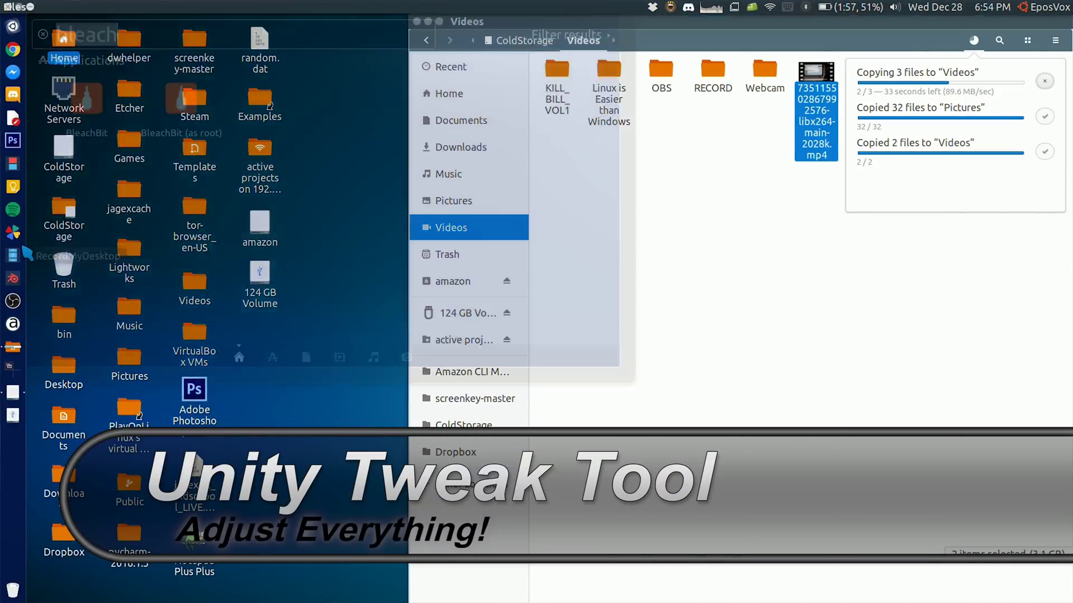
pyautogui.press('super')
pyautogui.write('unity')
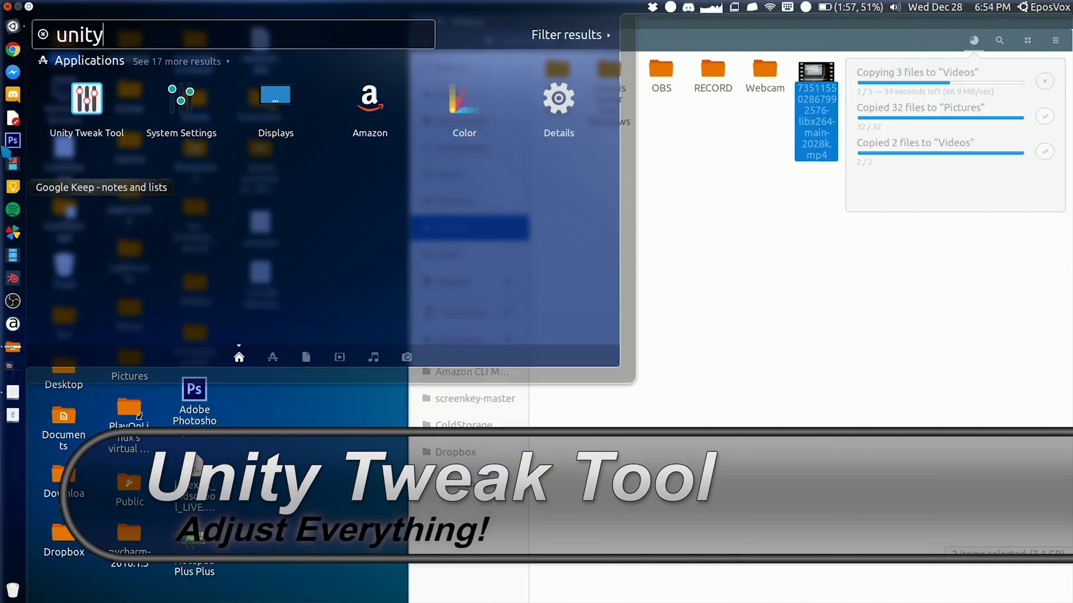
# Launch Unity Tweak Tool and make the launcher less transparent, keeping auto-hide off and icon size 30.
pyautogui.click(109, 84)
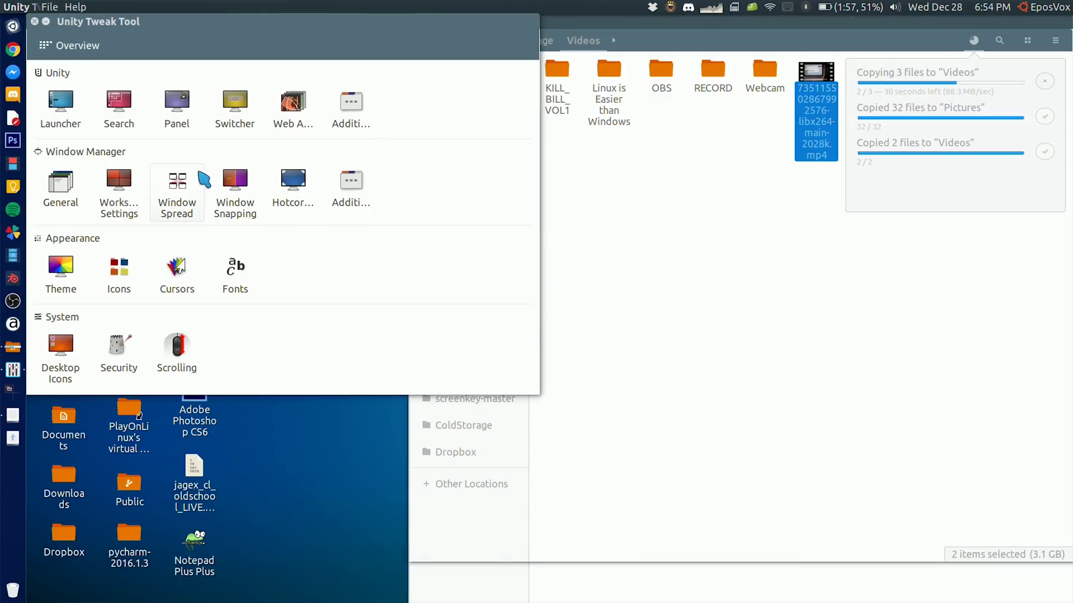
pyautogui.moveTo(105, 26); pyautogui.dragTo(148, 98)
pyautogui.click(106, 149)
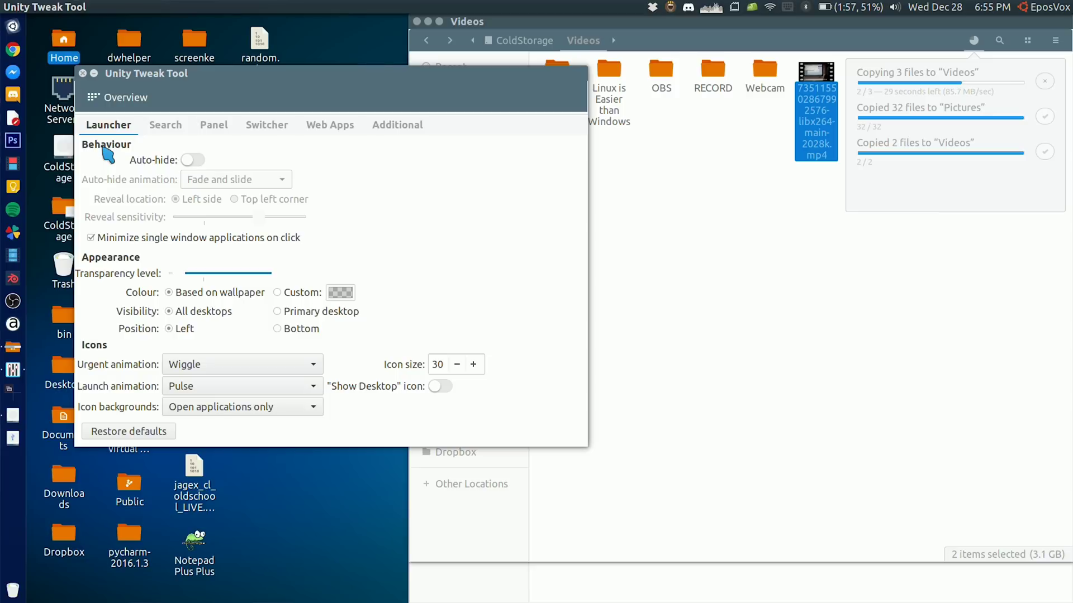
pyautogui.click(192, 161)
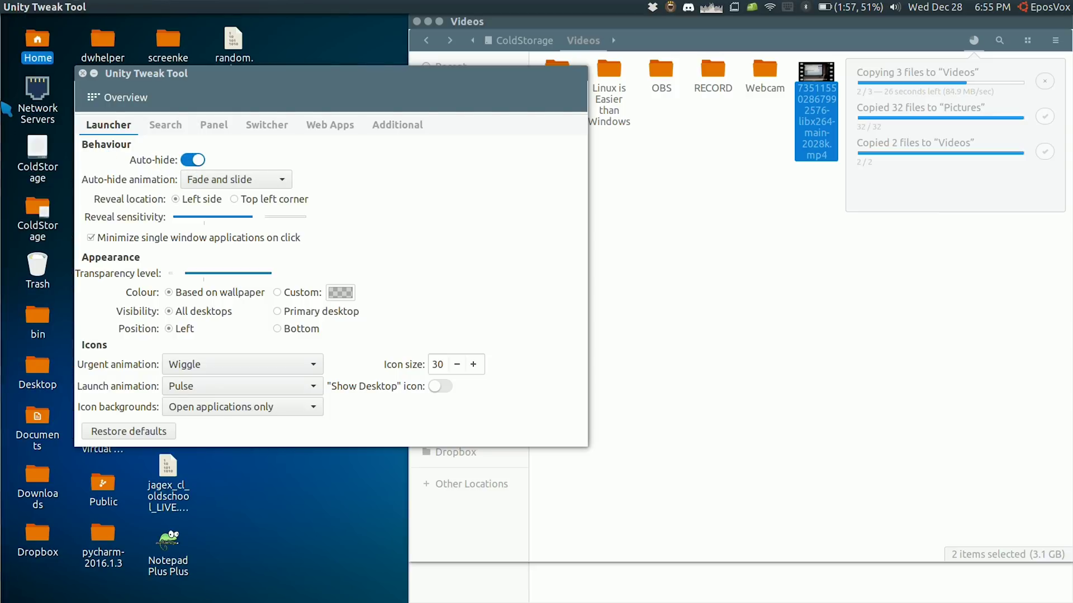
pyautogui.moveTo(1, 106)
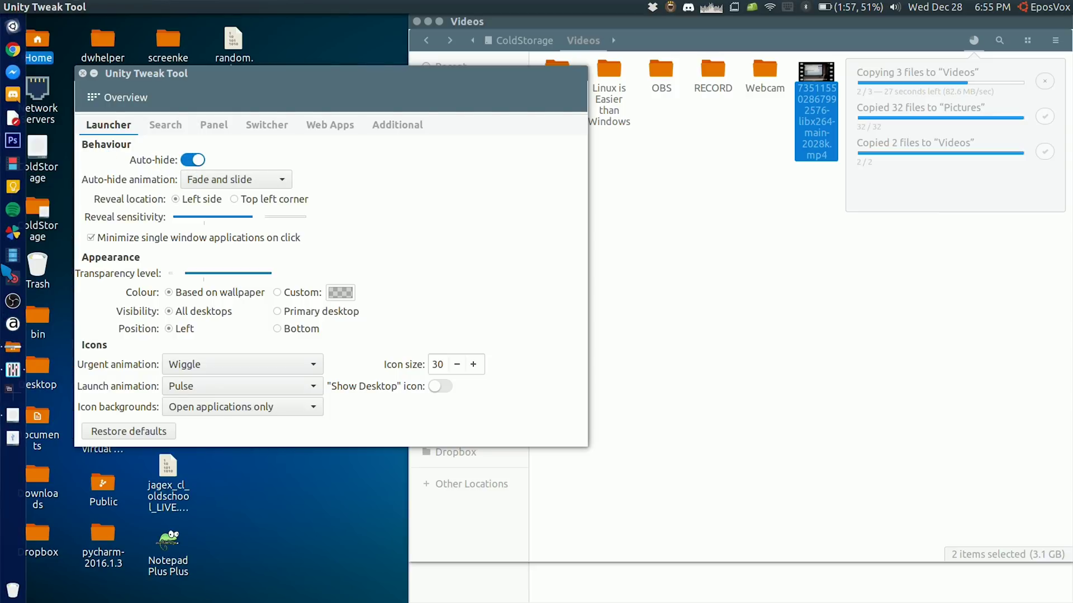
pyautogui.click(191, 161)
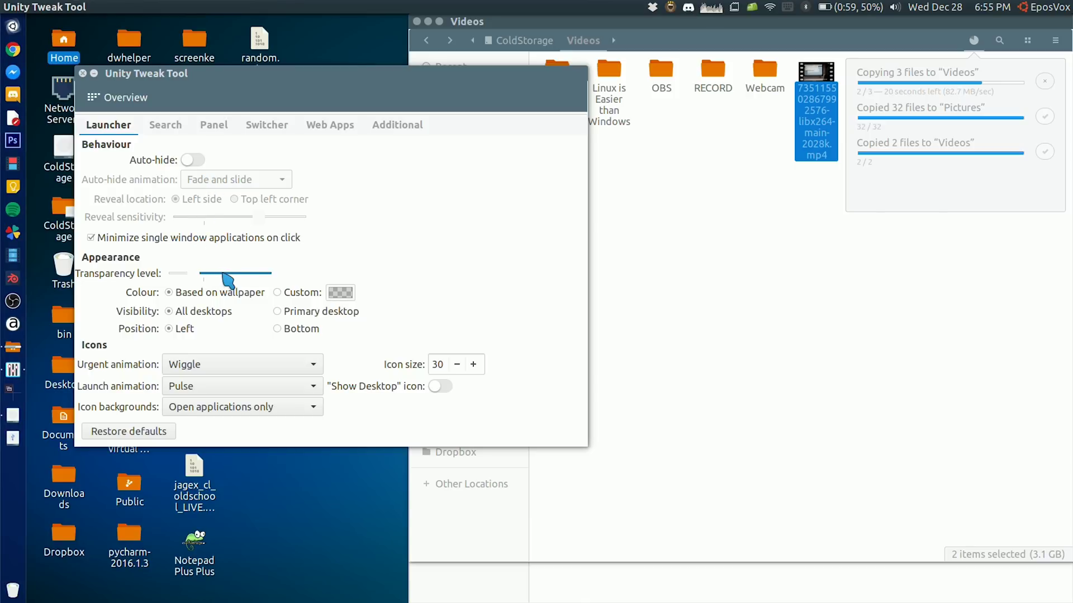
pyautogui.moveTo(225, 274); pyautogui.dragTo(203, 274)
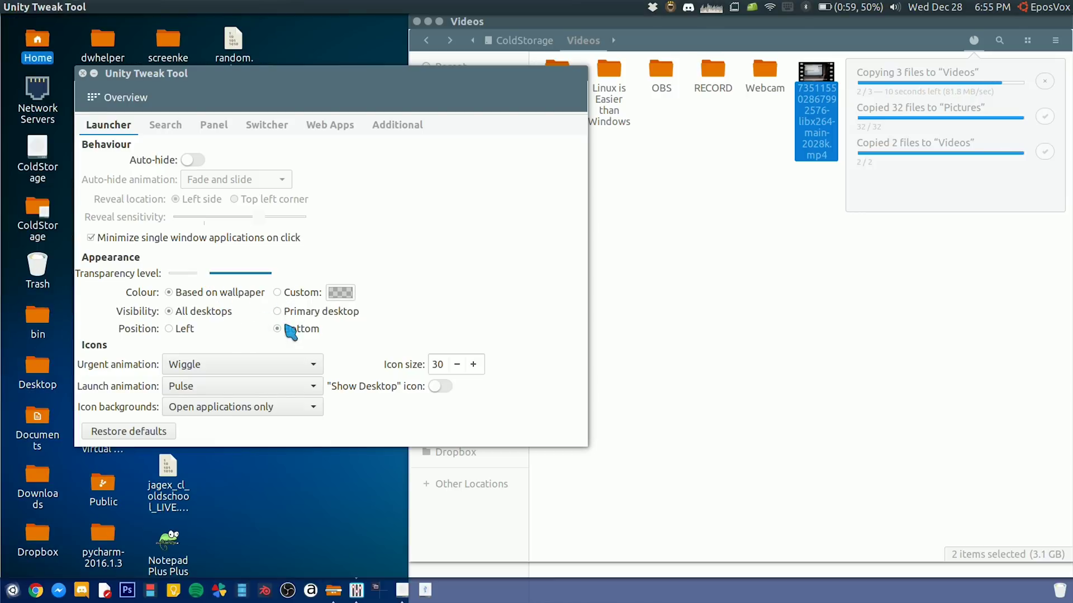
pyautogui.click(473, 364)
pyautogui.click(457, 364)
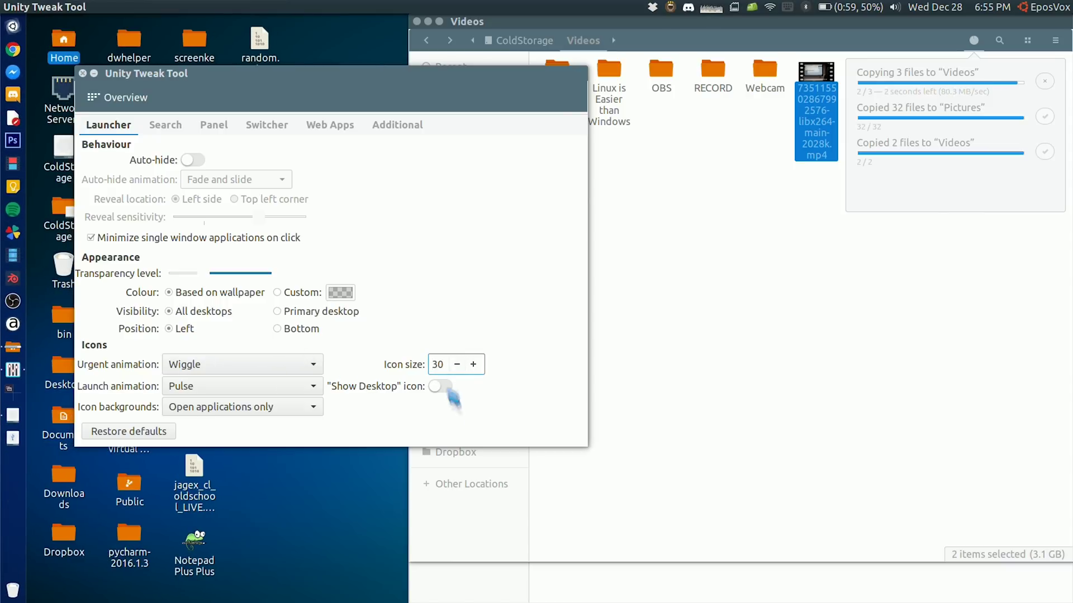
# Turn on search background blur, then browse the Panel, Switcher and Web Apps settings.
pyautogui.click(165, 124)
pyautogui.click(173, 160)
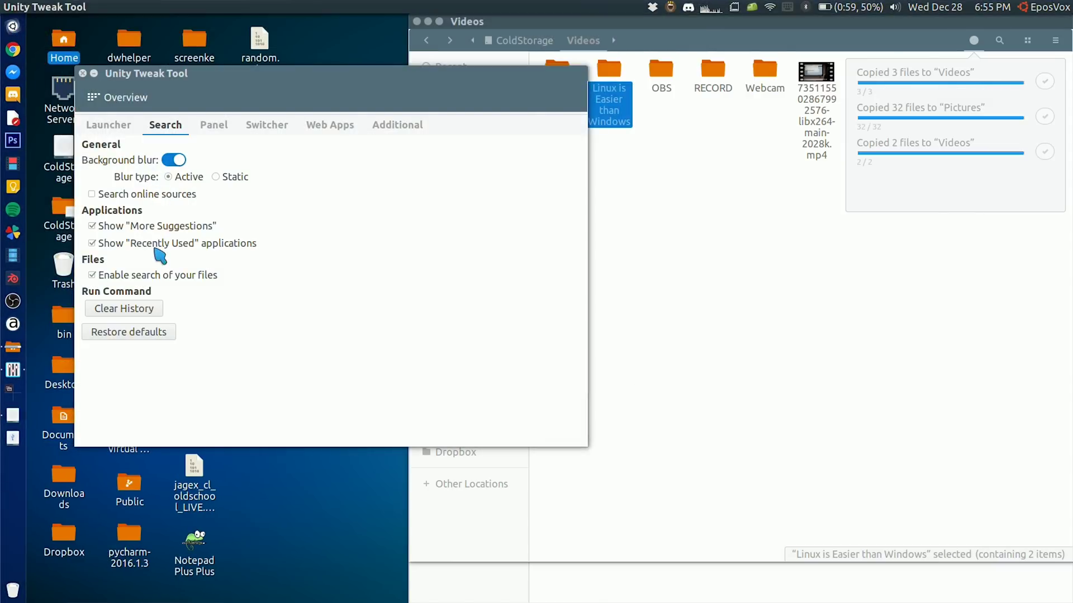
pyautogui.click(222, 128)
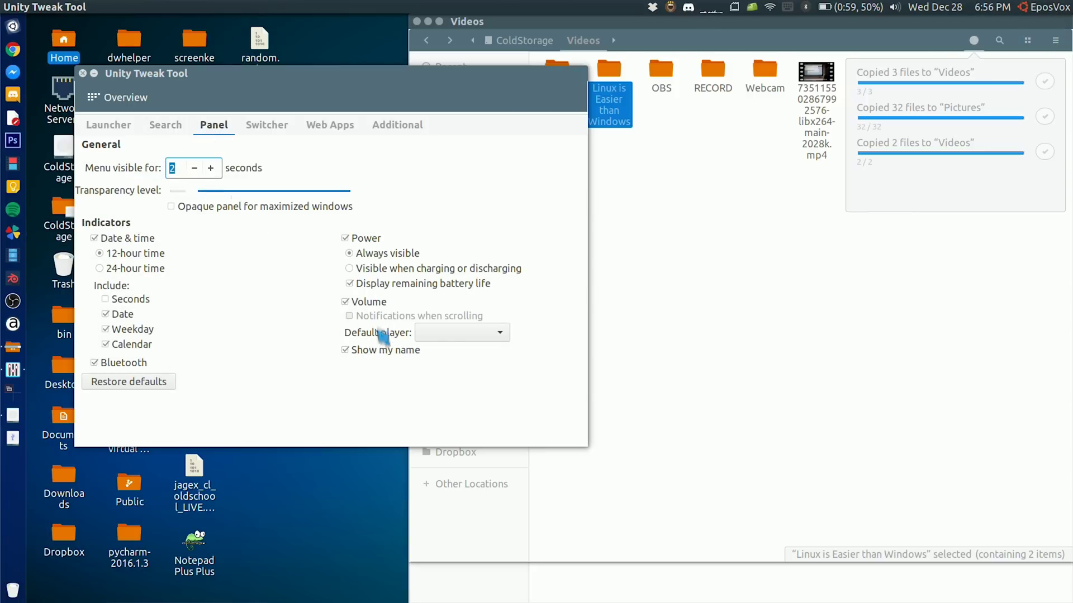
pyautogui.click(462, 332)
pyautogui.click(443, 354)
pyautogui.click(266, 125)
pyautogui.click(329, 125)
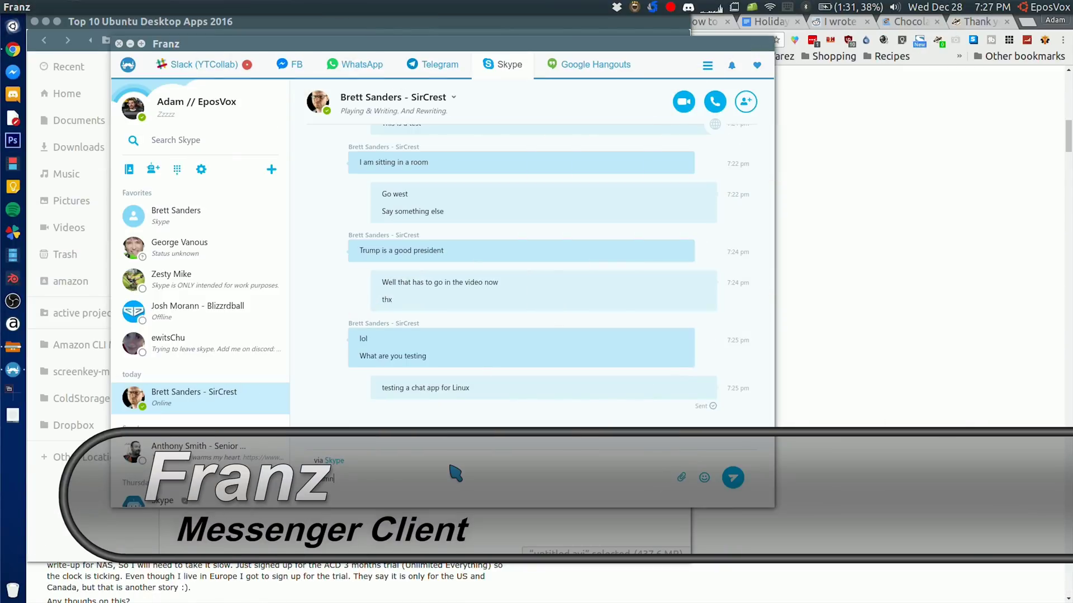
# Send 'rding didnt save' in Skype, then 'ffffsone mpr' and 'xD' in Slack #general.
pyautogui.write('rding didnt s')
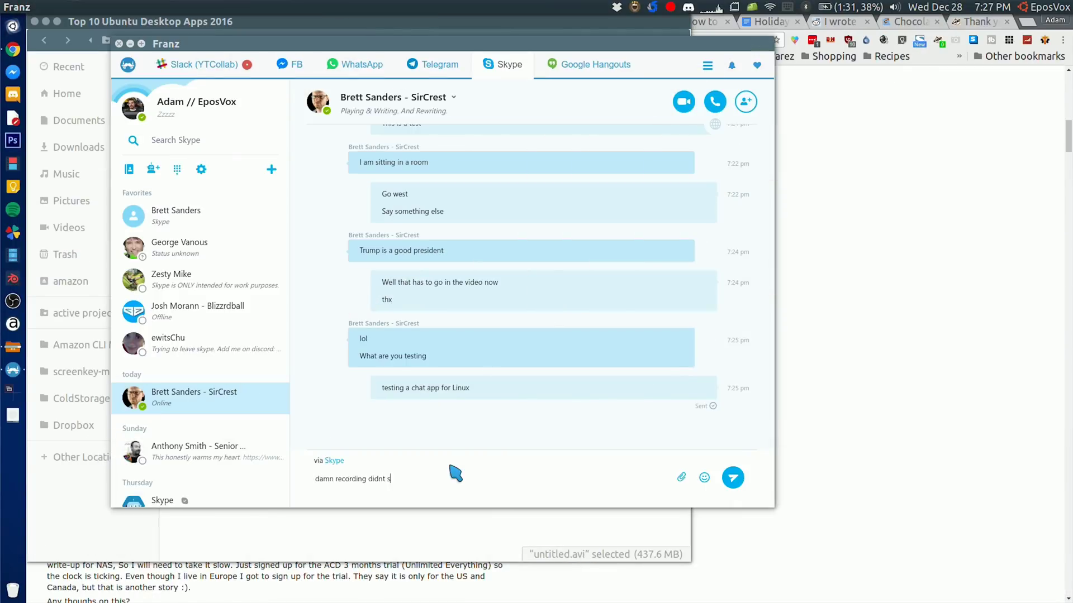
pyautogui.write('ave')
pyautogui.press('Return')
pyautogui.click(239, 70)
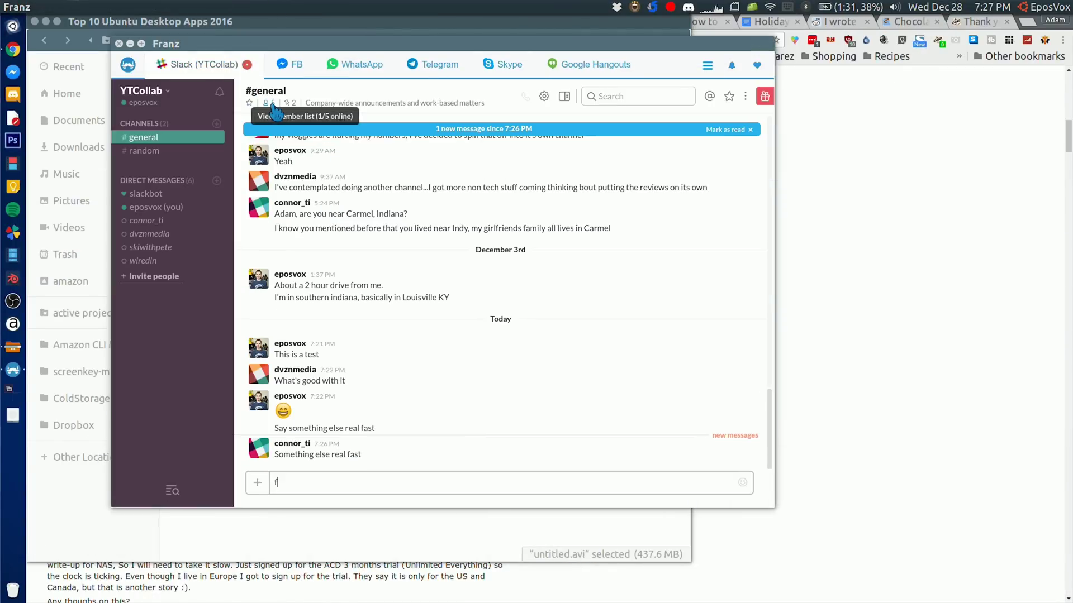
pyautogui.write('ffffsone mpr')
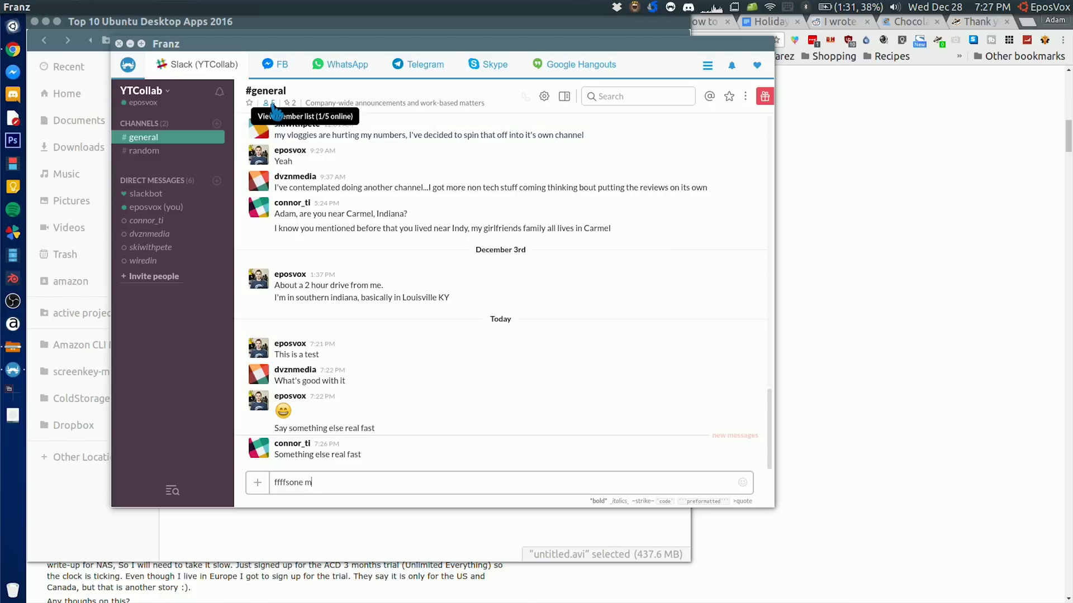
pyautogui.press('Return')
pyautogui.write('xD')
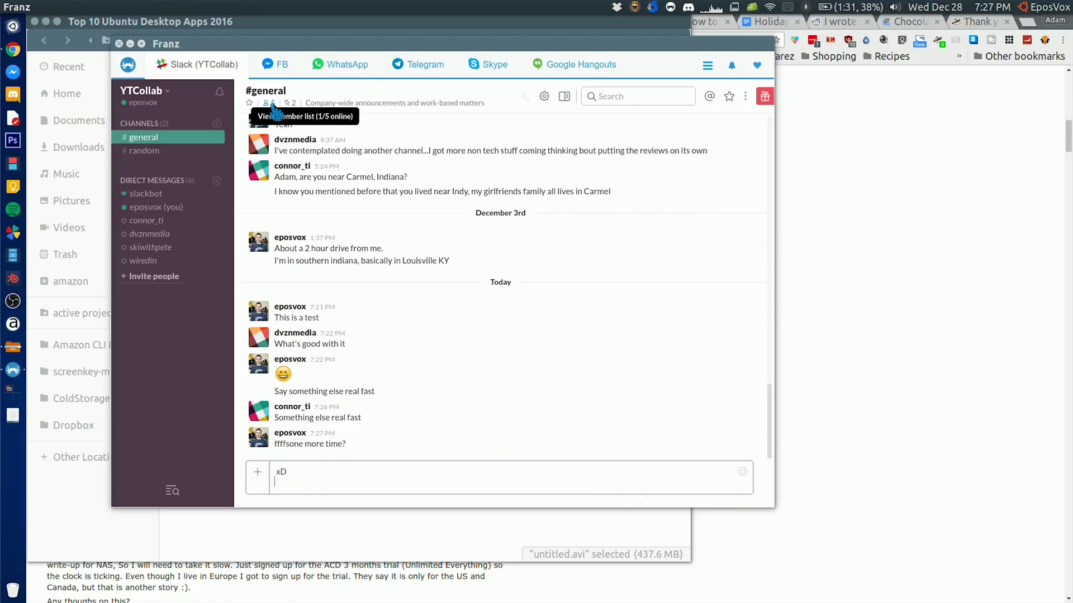
pyautogui.press('Return')
# Open the new Slack message from its notification, check Messenger and Telegram, then return to Skype.
pyautogui.click(934, 159)
pyautogui.scroll(8, 934, 159)
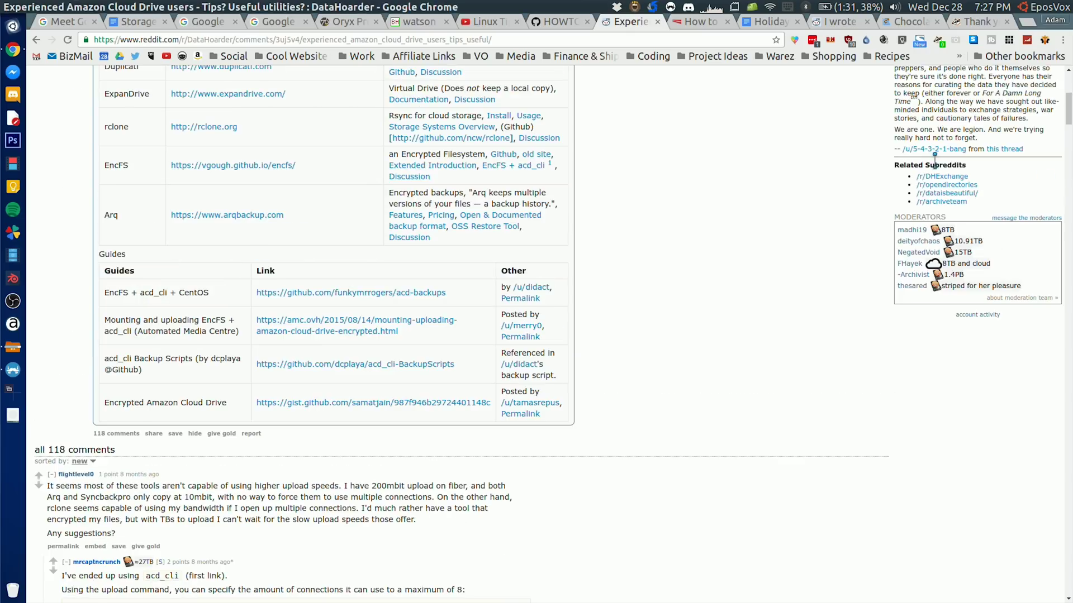
pyautogui.scroll(-2, 820, 193)
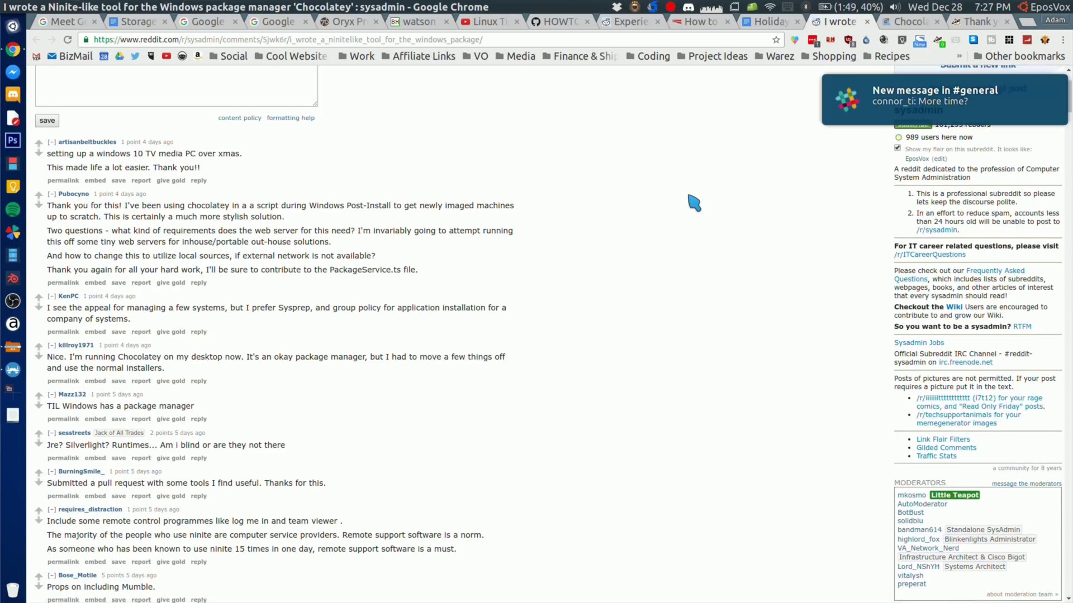
pyautogui.scroll(-3, 694, 202)
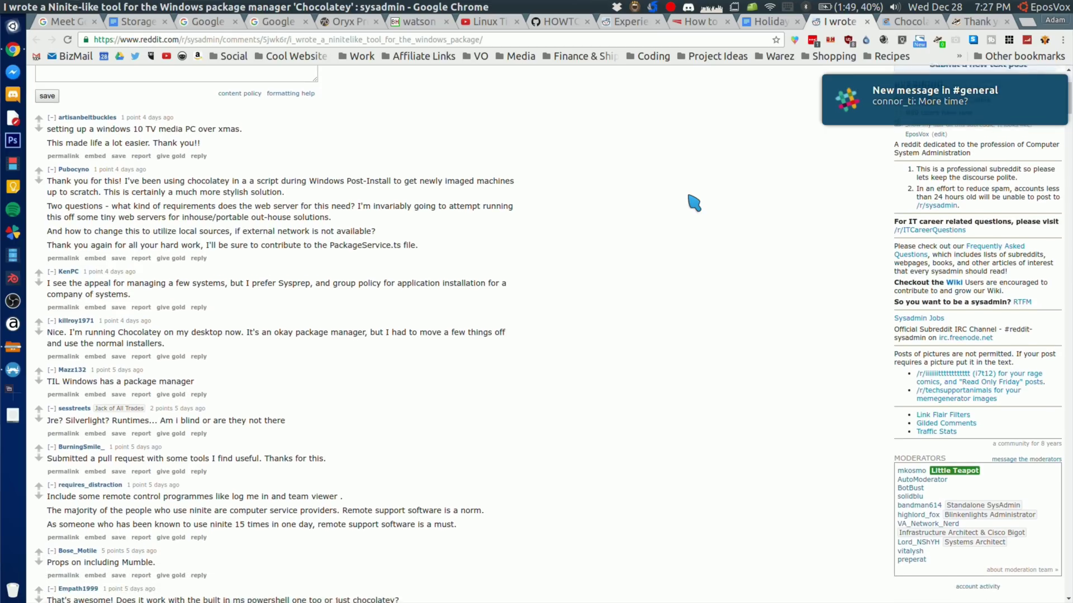
pyautogui.click(944, 99)
pyautogui.click(279, 67)
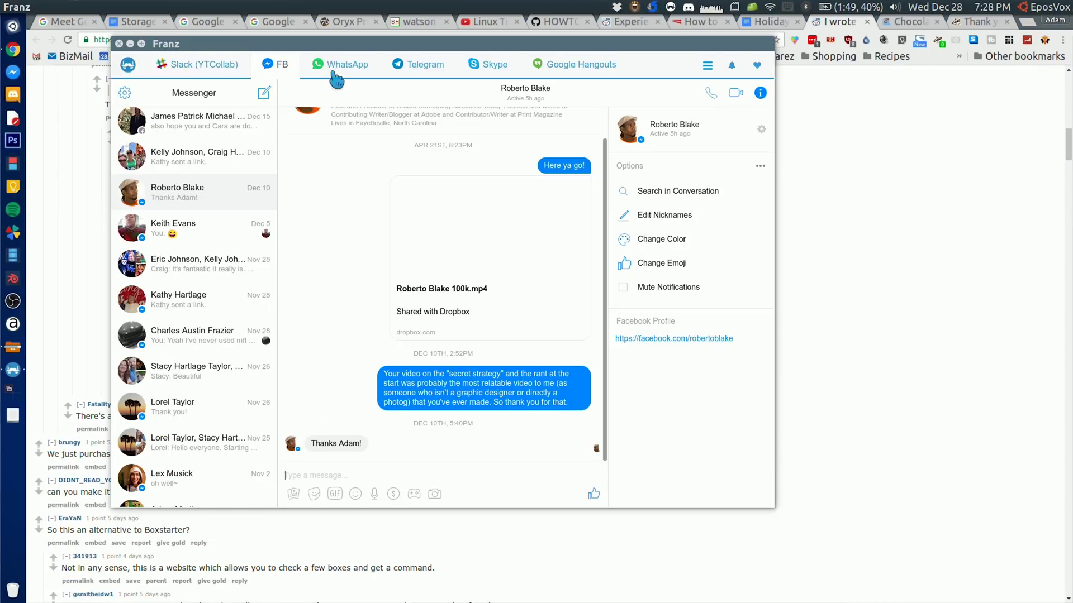
pyautogui.click(421, 73)
pyautogui.click(505, 62)
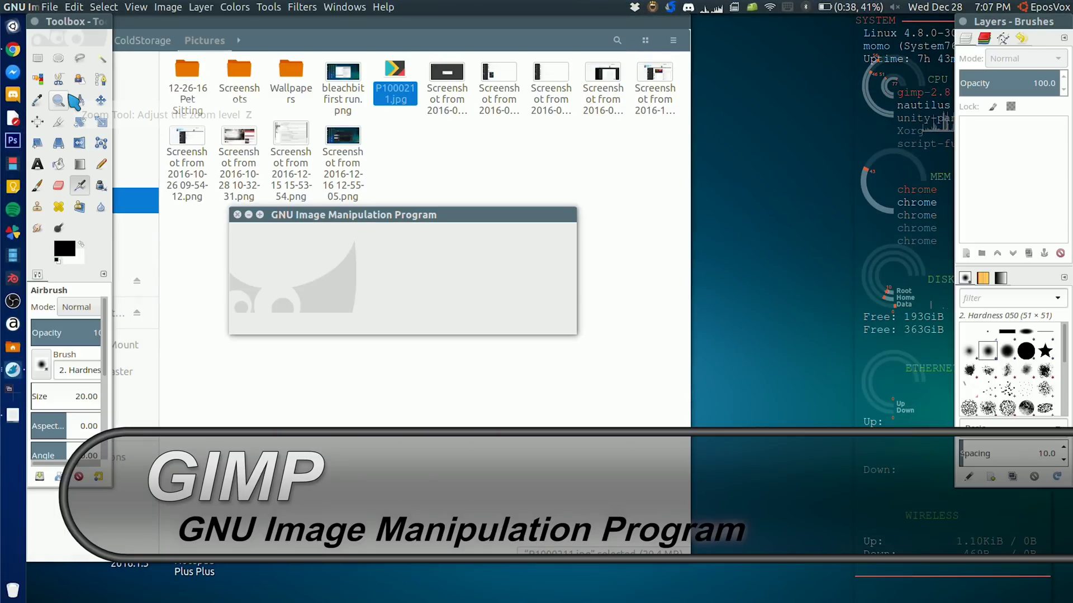
# Open the screenshot in GIMP and paint a large black freehand stroke across it.
pyautogui.moveTo(486, 79); pyautogui.dragTo(110, 44)
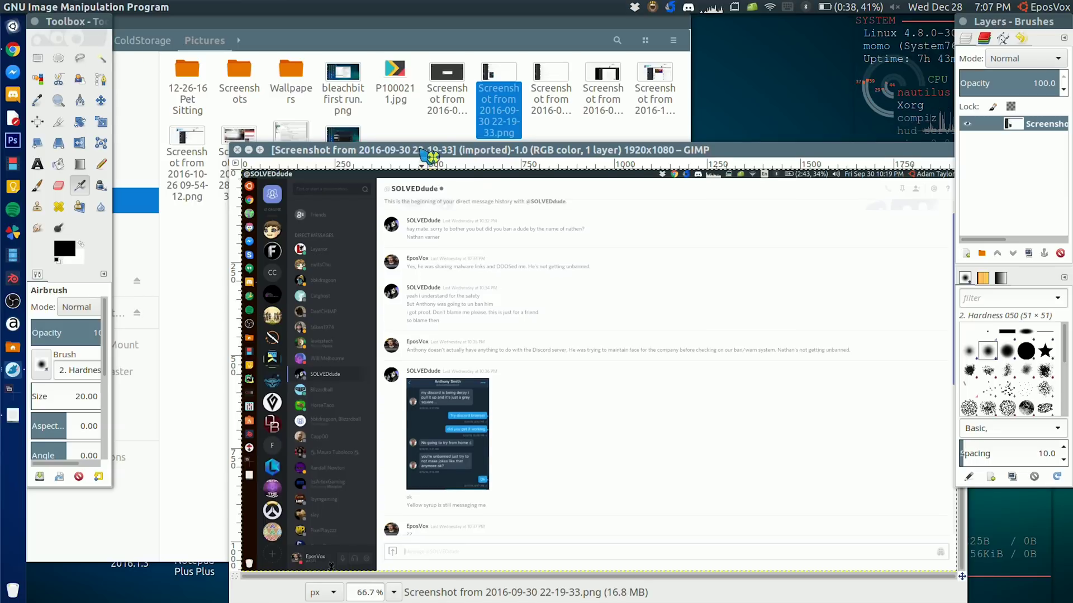
pyautogui.moveTo(430, 156); pyautogui.dragTo(354, 91)
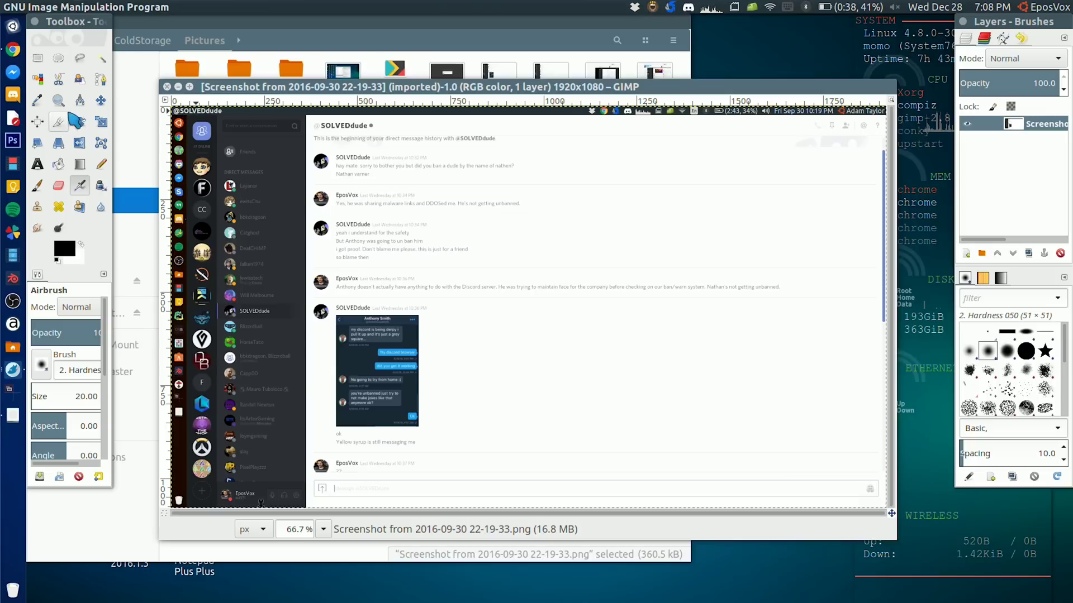
pyautogui.moveTo(366, 173)
pyautogui.mouseDown()
pyautogui.moveTo(556, 359)
pyautogui.moveTo(801, 398)
pyautogui.mouseUp()
# Add a text layer reading 'EPOSVOX' above the image centre.
pyautogui.press('t')
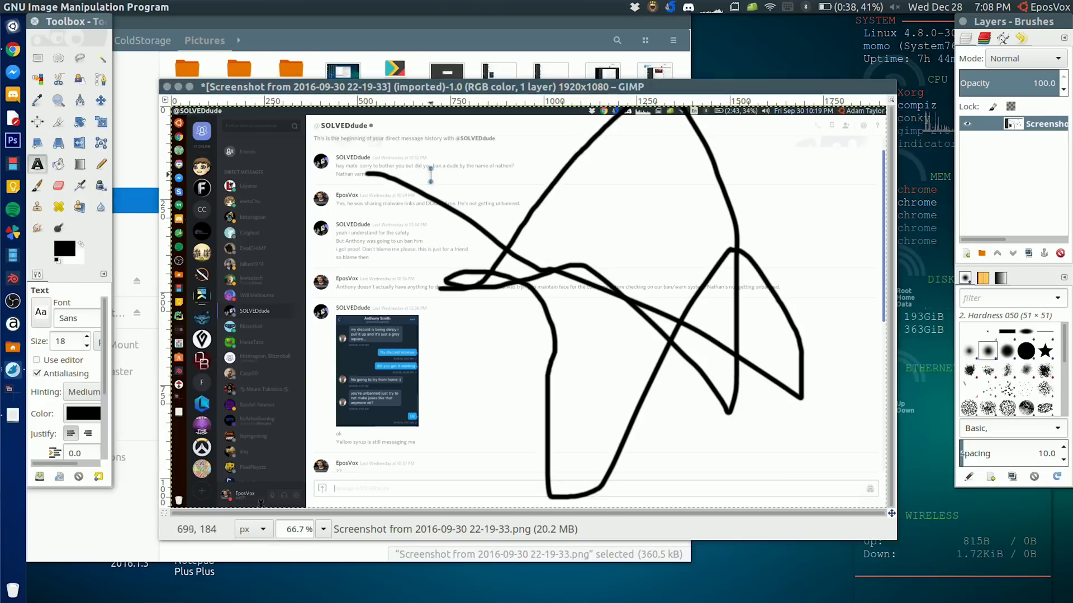
pyautogui.moveTo(402, 153); pyautogui.dragTo(746, 290)
pyautogui.write('EPOSVOX')
pyautogui.press('Escape')
# Tilt the Screenshot layer about four degrees, then outline a freehand region to delete.
pyautogui.press('m')
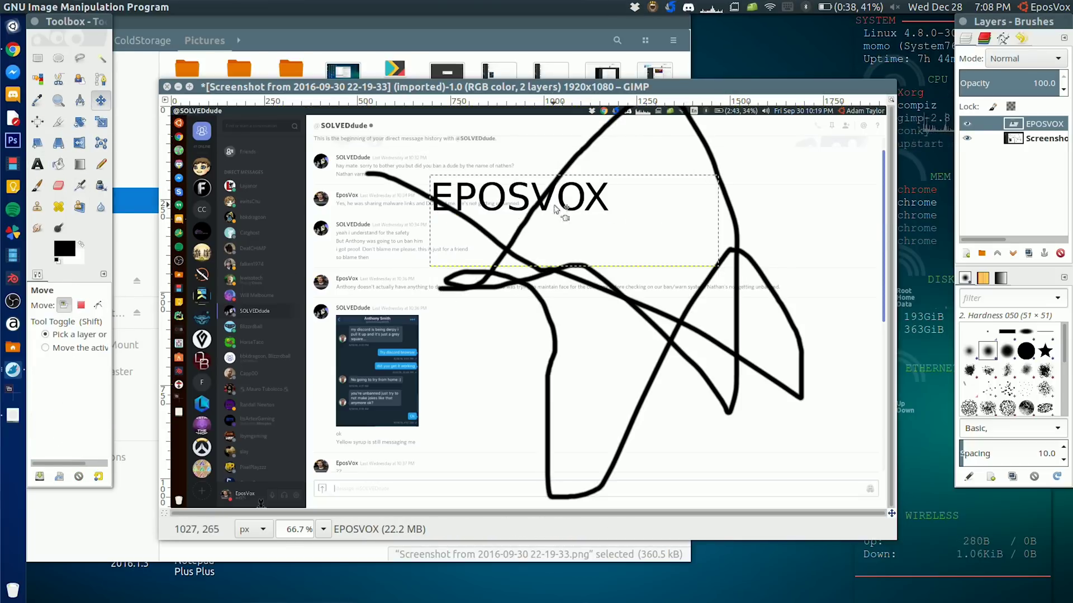
pyautogui.click(79, 122)
pyautogui.click(520, 197)
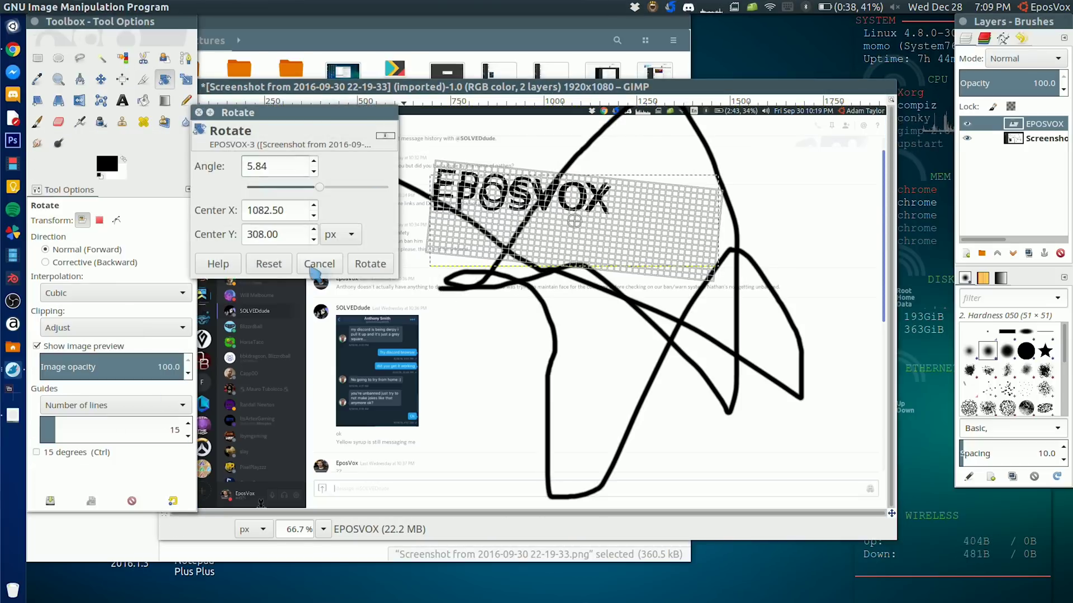
pyautogui.click(1044, 138)
pyautogui.moveTo(670, 279); pyautogui.dragTo(642, 313)
pyautogui.click(370, 264)
pyautogui.press('f')
pyautogui.click(481, 128)
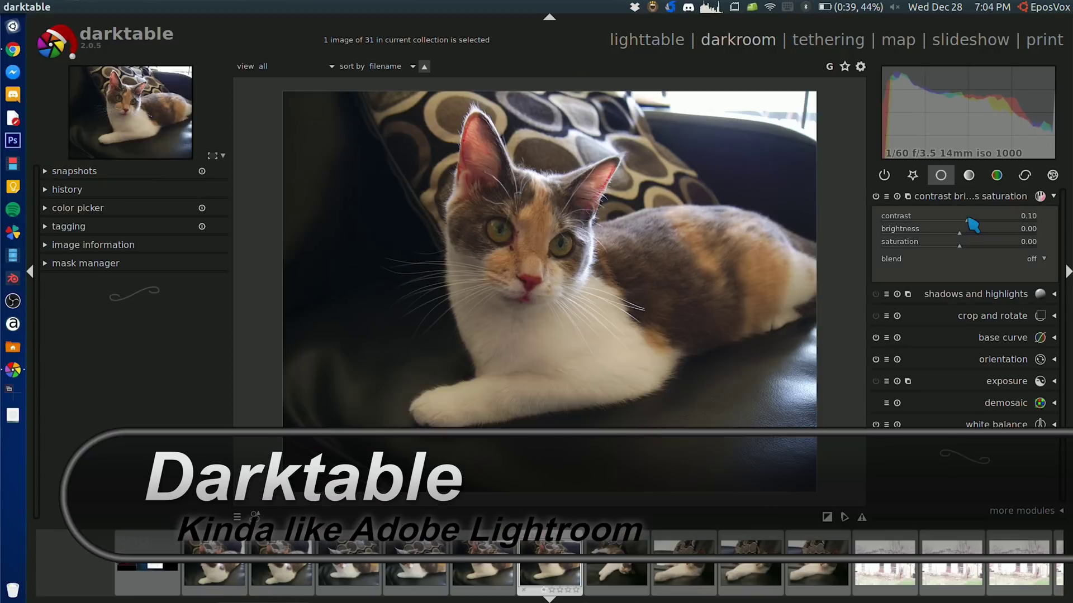
# Raise the cat photo's contrast and expand the shadows and highlights module.
pyautogui.moveTo(971, 220); pyautogui.dragTo(973, 223)
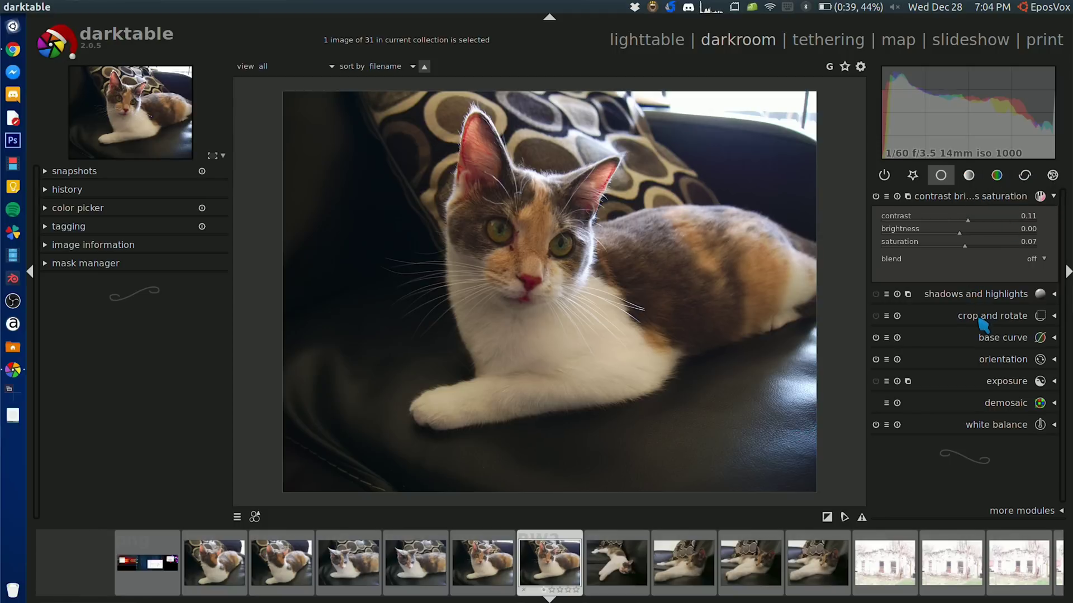
pyautogui.click(983, 296)
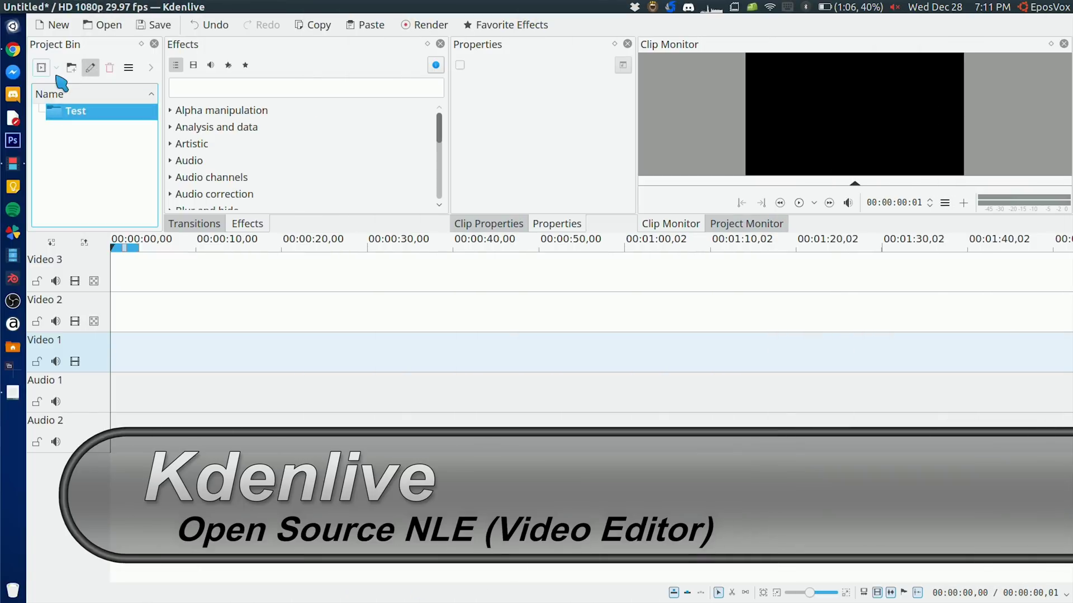
# Import both video files from the 'Linux is Easier than Windows' folder into the project.
pyautogui.click(42, 67)
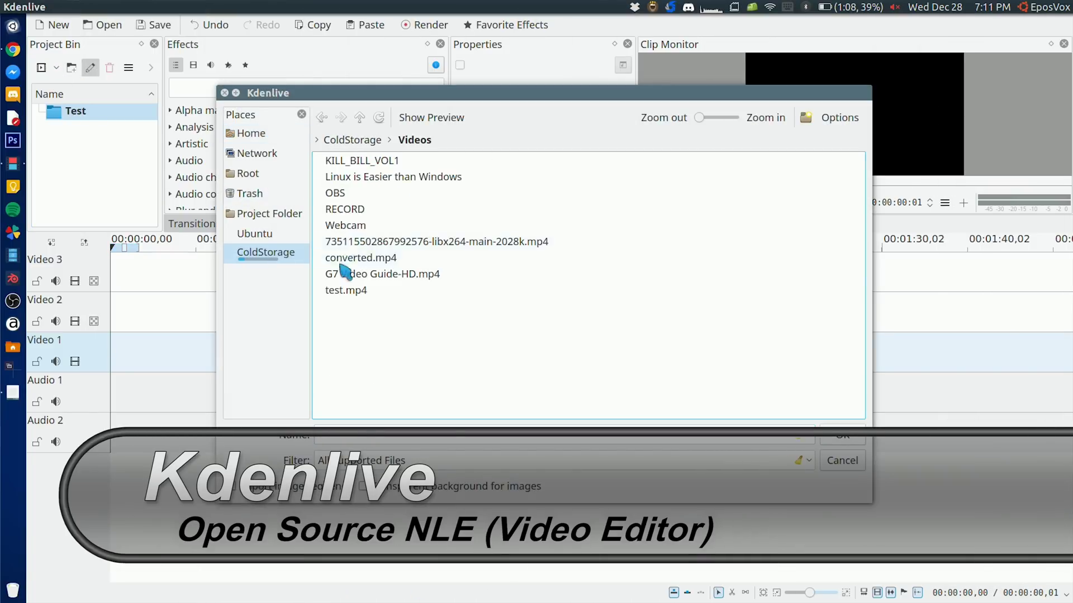
pyautogui.doubleClick(394, 177)
pyautogui.hotkey('ctrl', 'a')
pyautogui.press('Return')
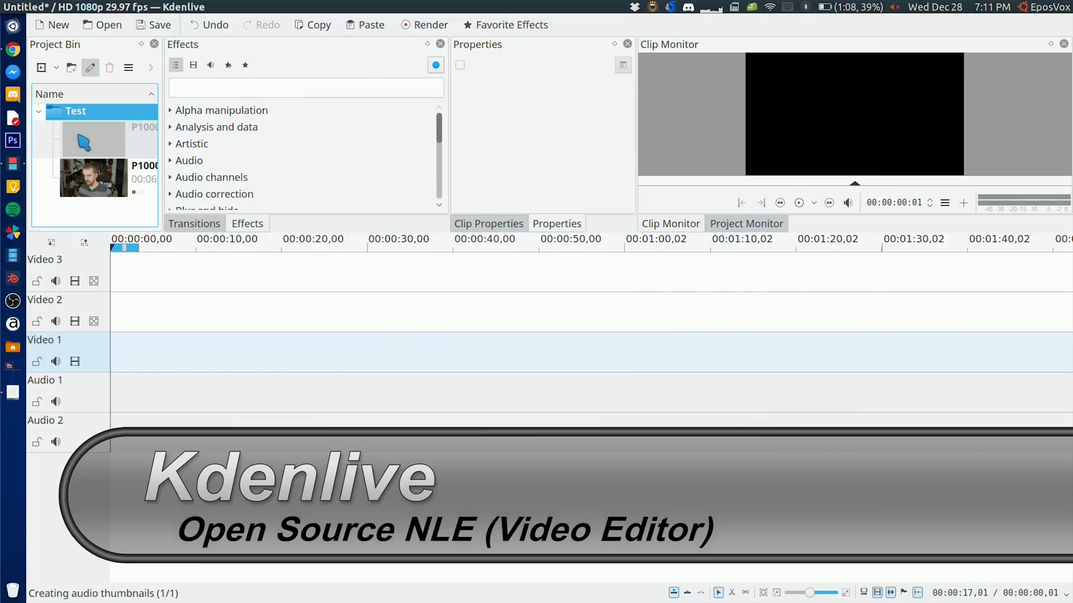
# Place a clip on the Video 1 track and preview its playback.
pyautogui.moveTo(126, 351); pyautogui.dragTo(125, 352)
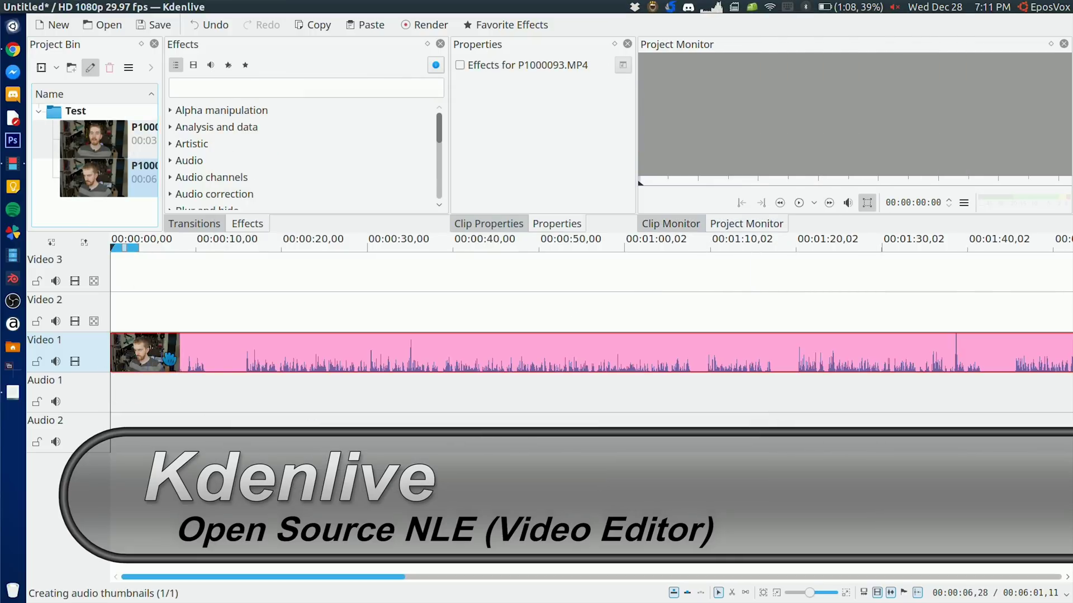
pyautogui.click(152, 246)
pyautogui.press('space')
pyautogui.press('XF86AudioMute')
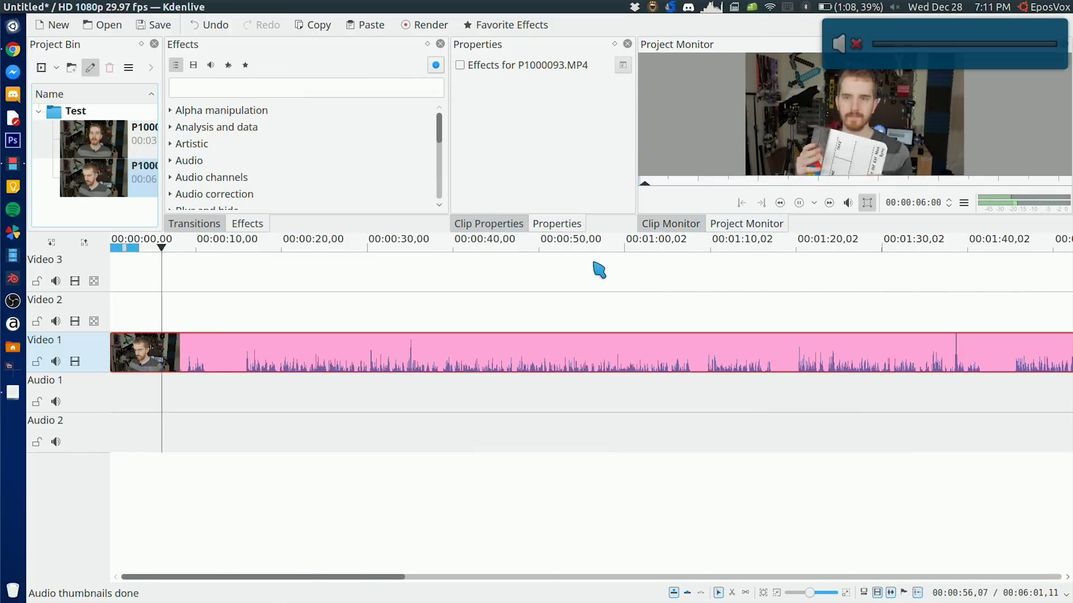
pyautogui.click(635, 280)
pyautogui.press('XF86AudioMute')
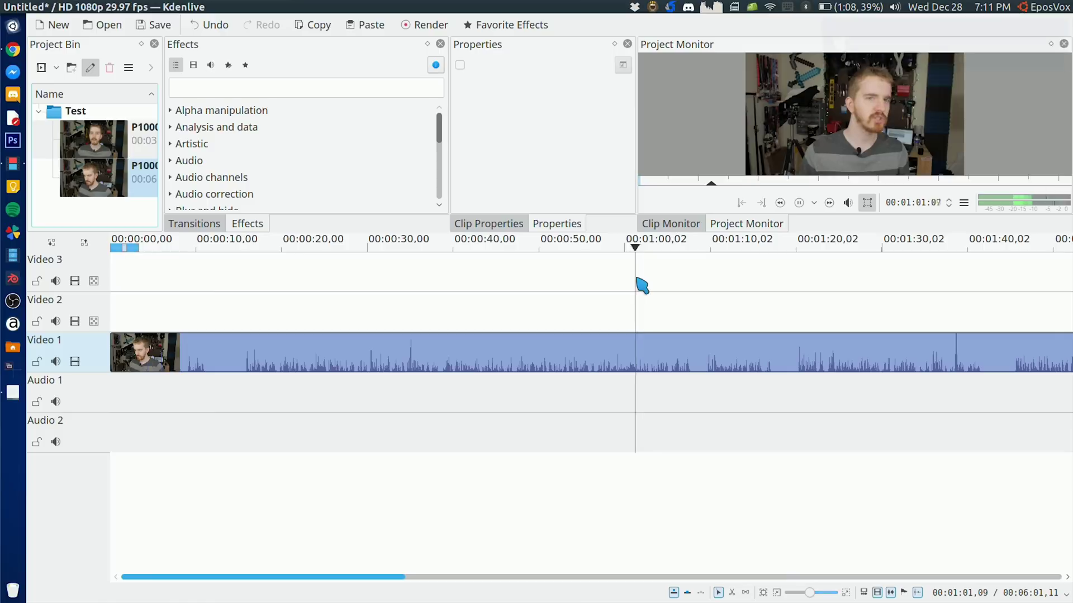
pyautogui.click(240, 250)
pyautogui.press('space')
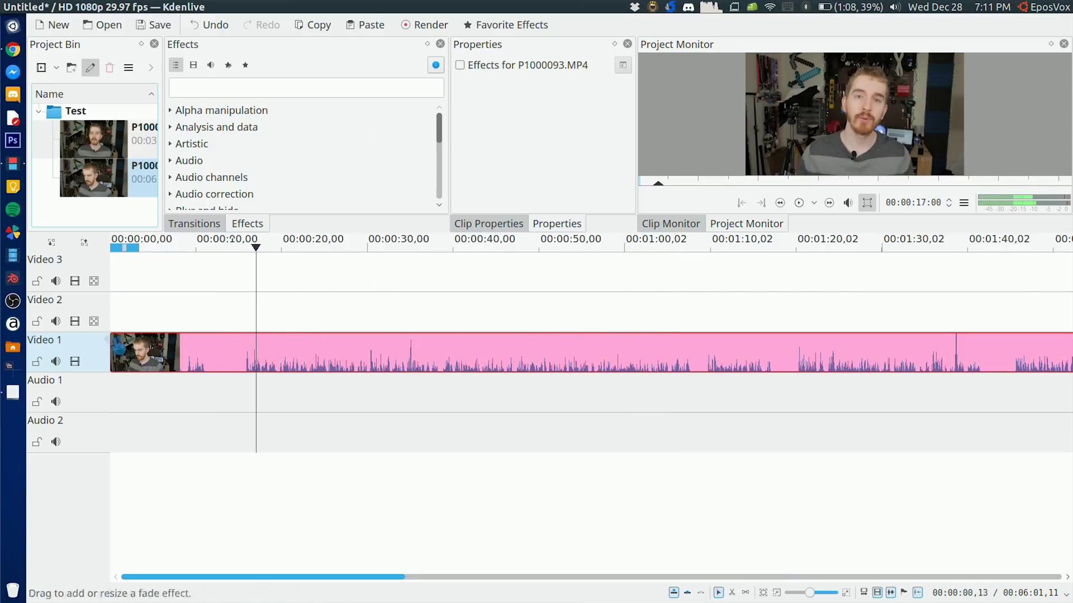
# Trim the clip's start to about 15 seconds, move it to the start, and split its audio to Audio 1.
pyautogui.moveTo(116, 336); pyautogui.dragTo(244, 336)
pyautogui.moveTo(659, 352); pyautogui.dragTo(527, 352)
pyautogui.doubleClick(528, 352)
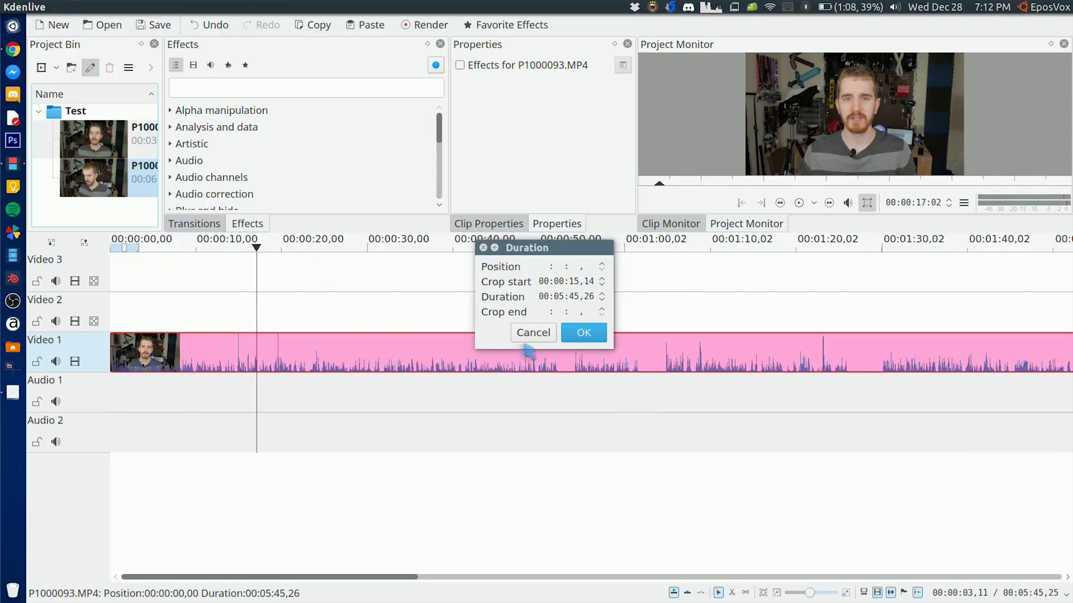
pyautogui.click(528, 334)
pyautogui.rightClick(515, 354)
pyautogui.click(550, 431)
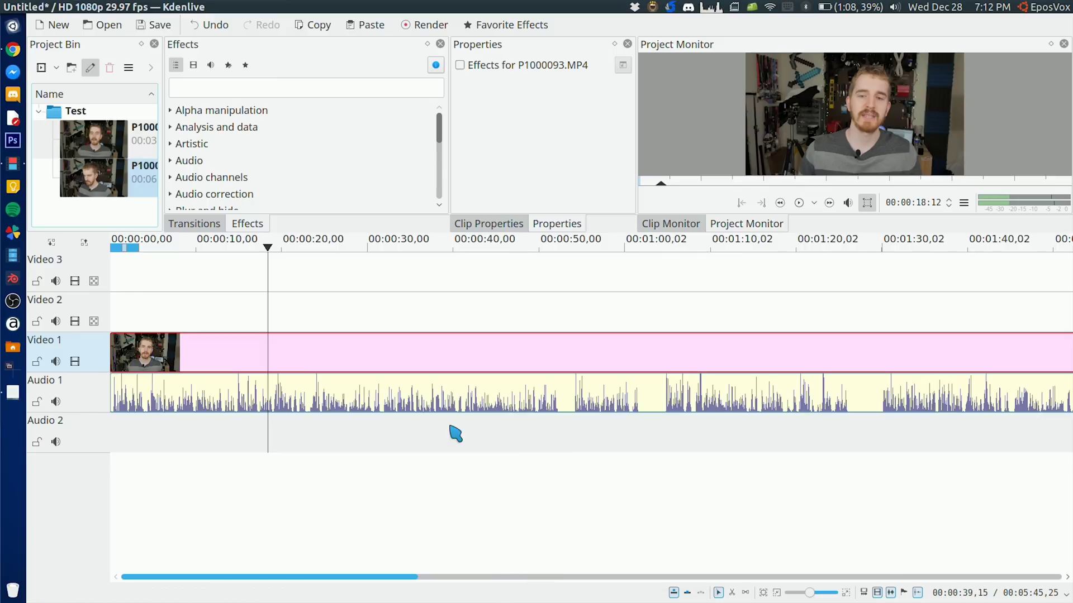
pyautogui.click(350, 299)
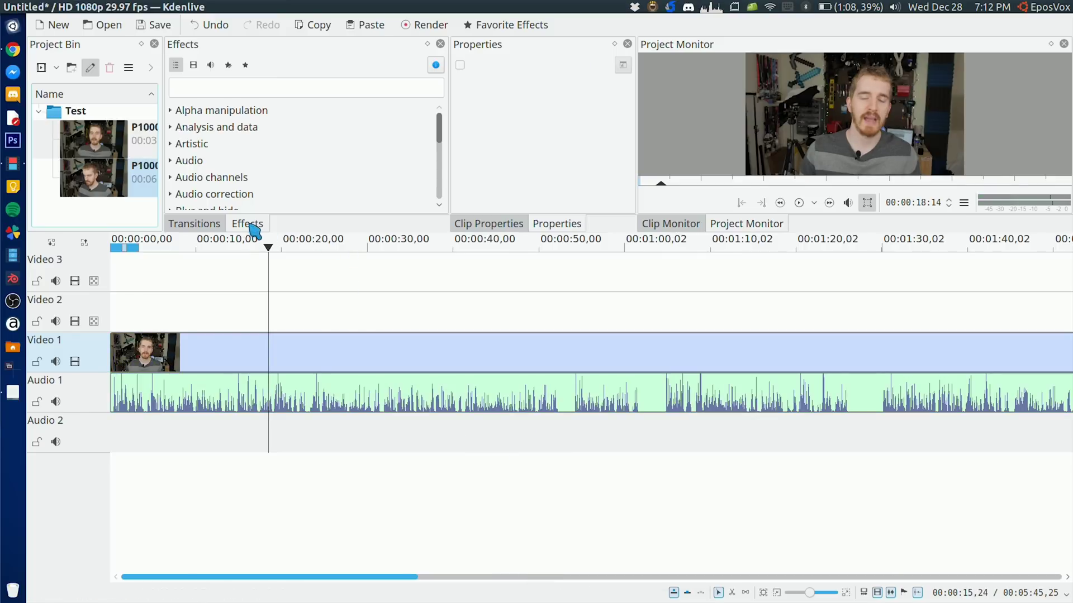
# Apply the Artistic > Cartoon effect to the Video 1 clip and mark a 3–32 second zone.
pyautogui.click(191, 143)
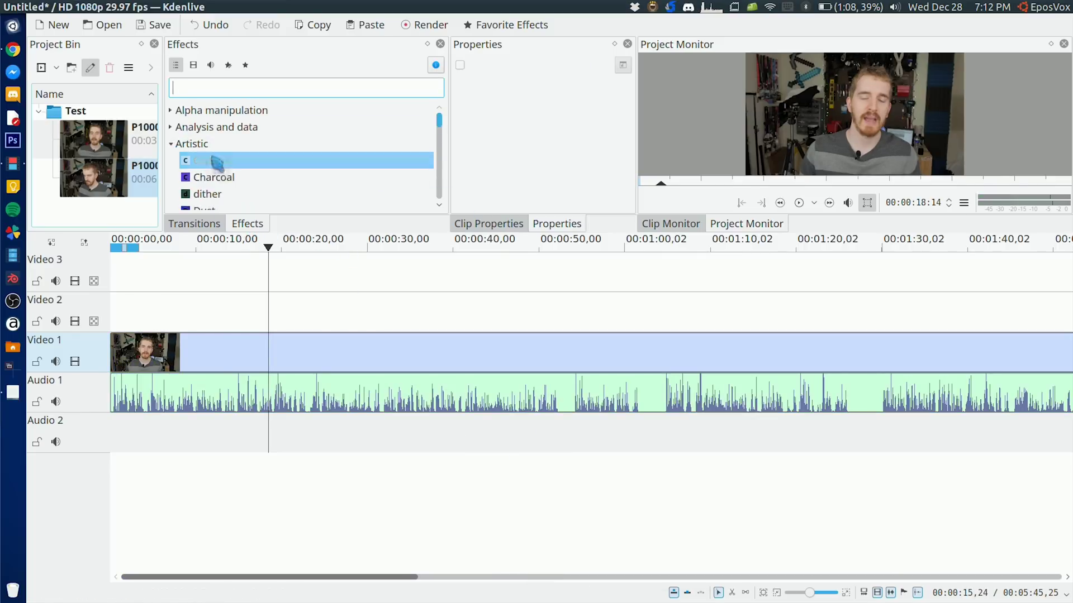
pyautogui.moveTo(216, 160); pyautogui.dragTo(272, 358)
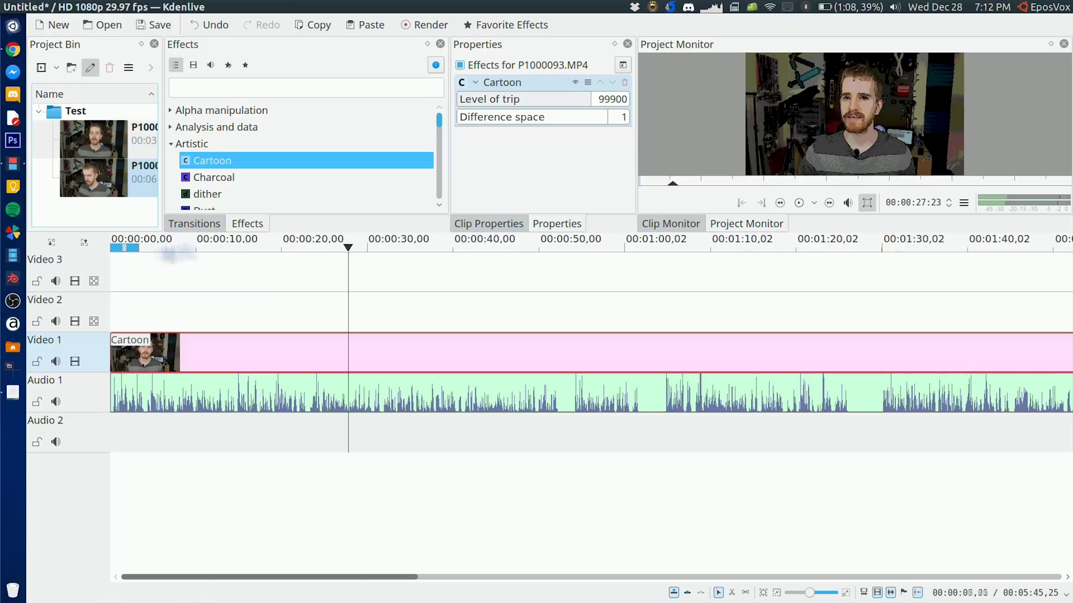
pyautogui.moveTo(138, 249); pyautogui.dragTo(388, 246)
pyautogui.click(194, 223)
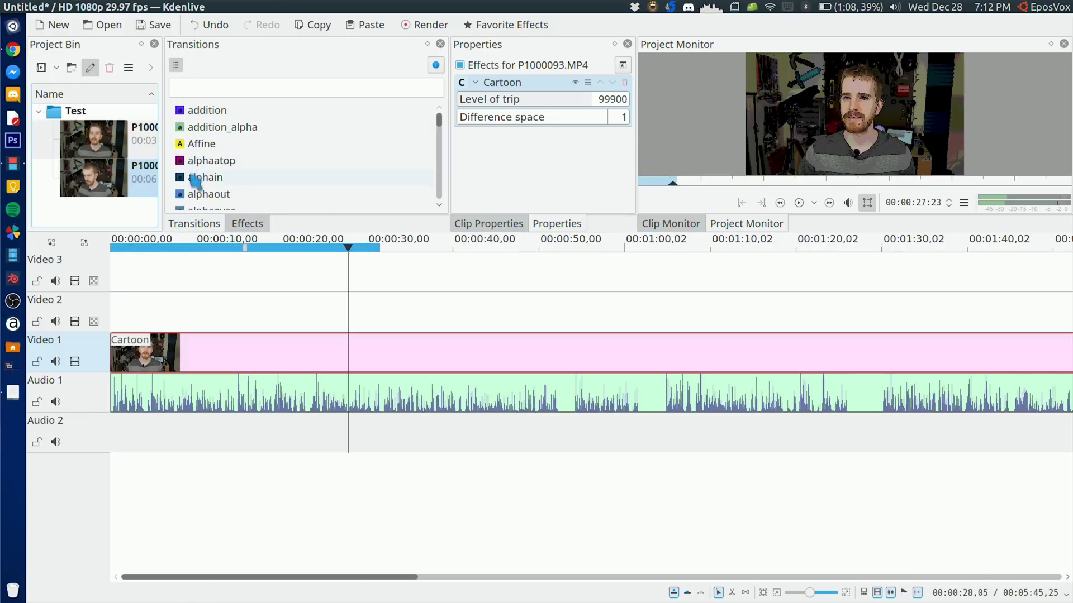
pyautogui.moveTo(195, 179); pyautogui.dragTo(426, 434)
pyautogui.click(426, 357)
# Save the project as 'Test Project'.
pyautogui.hotkey('ctrl', 's')
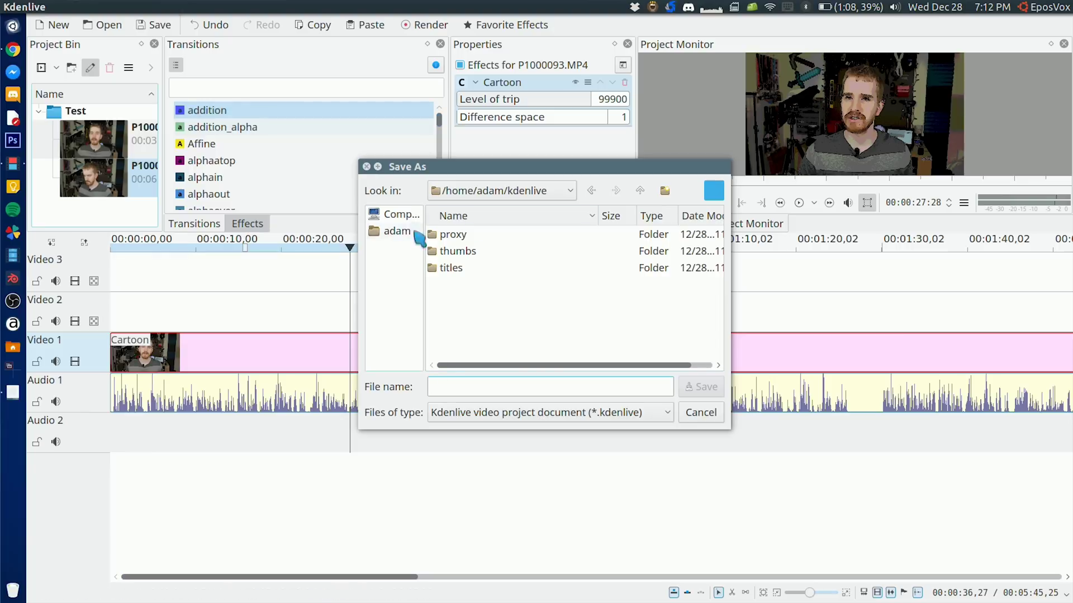
pyautogui.write('Test Proke')
pyautogui.press('BackSpace')
pyautogui.write('ject')
pyautogui.press('Return')
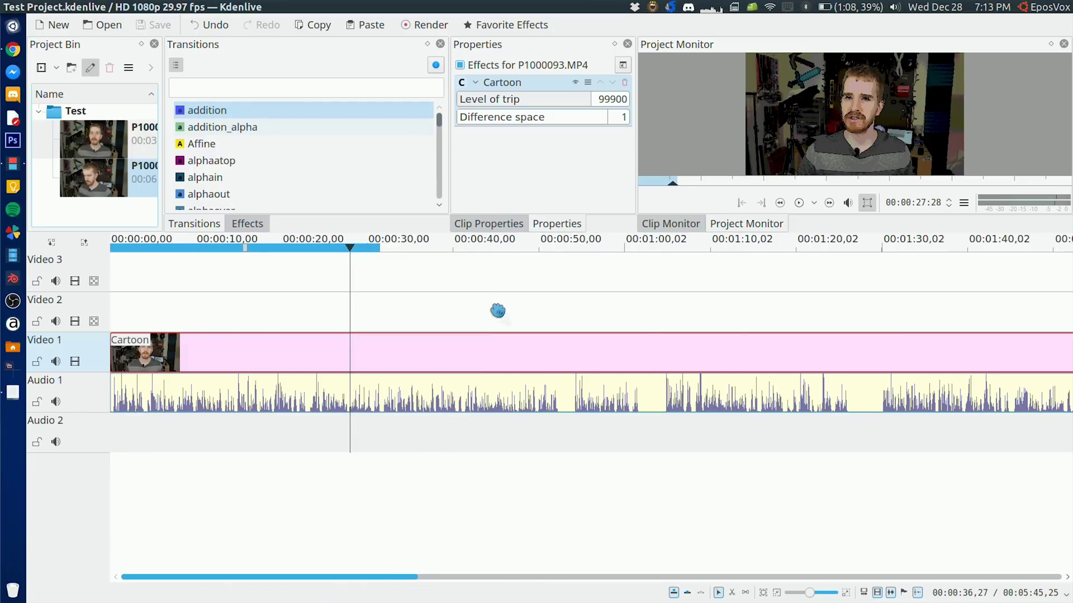
pyautogui.click(428, 25)
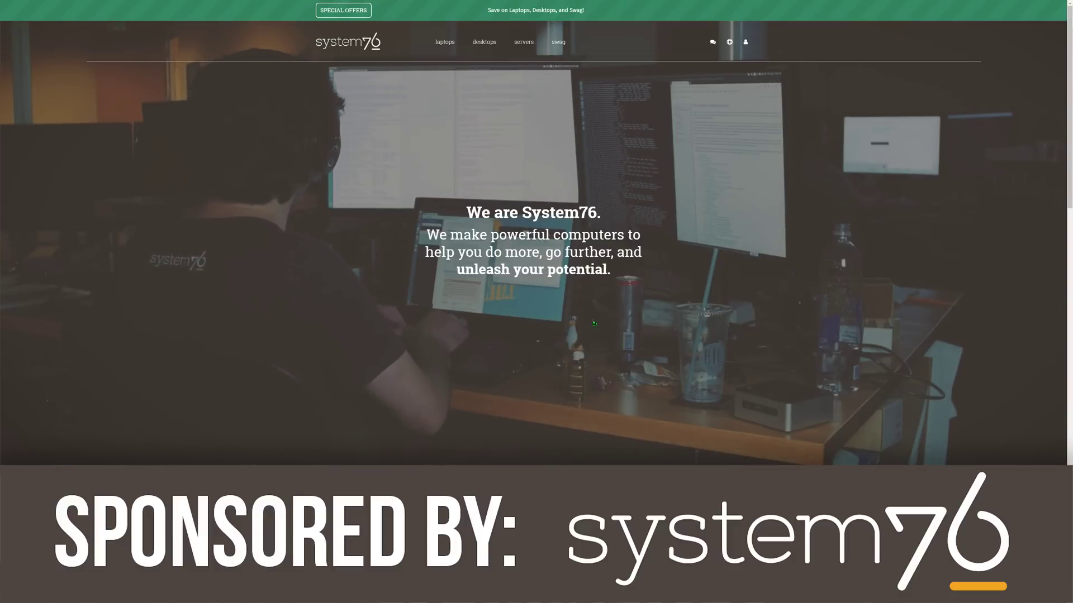
# Scroll through the System76 homepage and the Holiday Sale laptop and desktop listings.
pyautogui.scroll(-10, 483, 300)
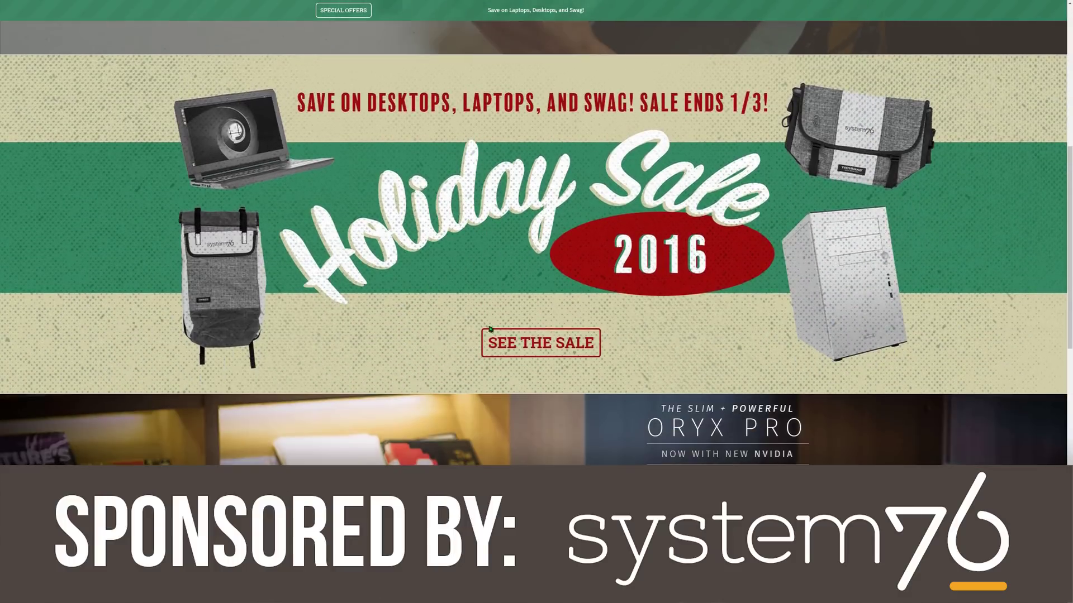
pyautogui.scroll(-2, 613, 341)
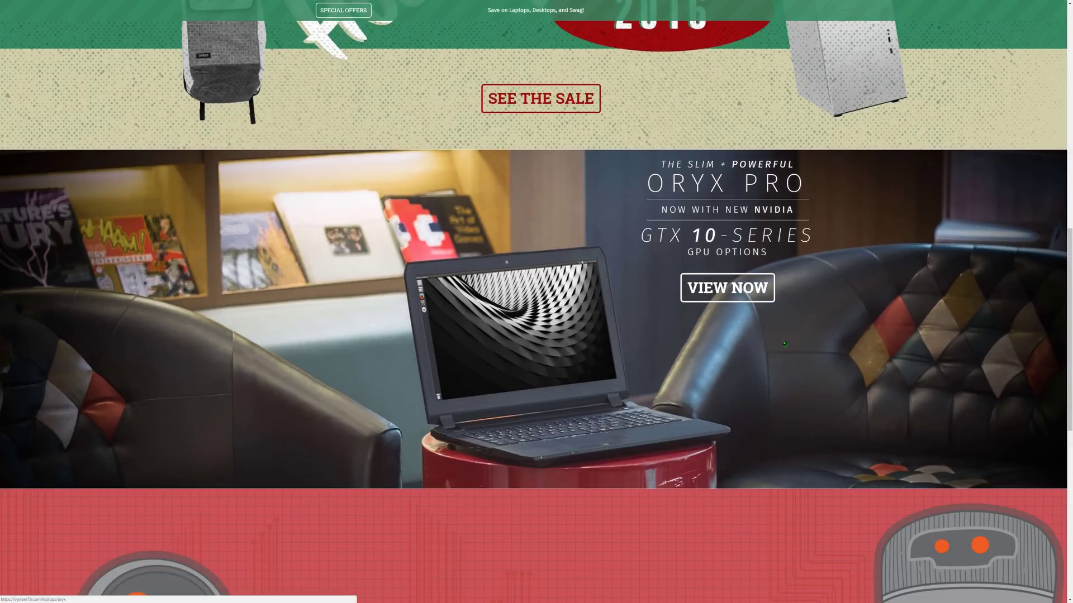
pyautogui.scroll(-8, 784, 344)
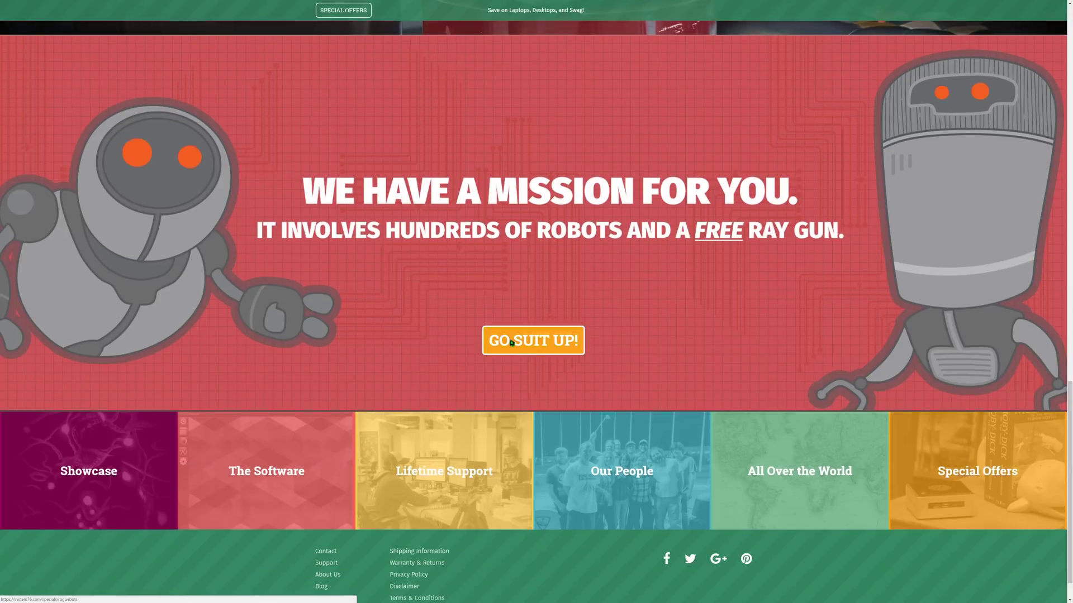
pyautogui.scroll(-1, 665, 302)
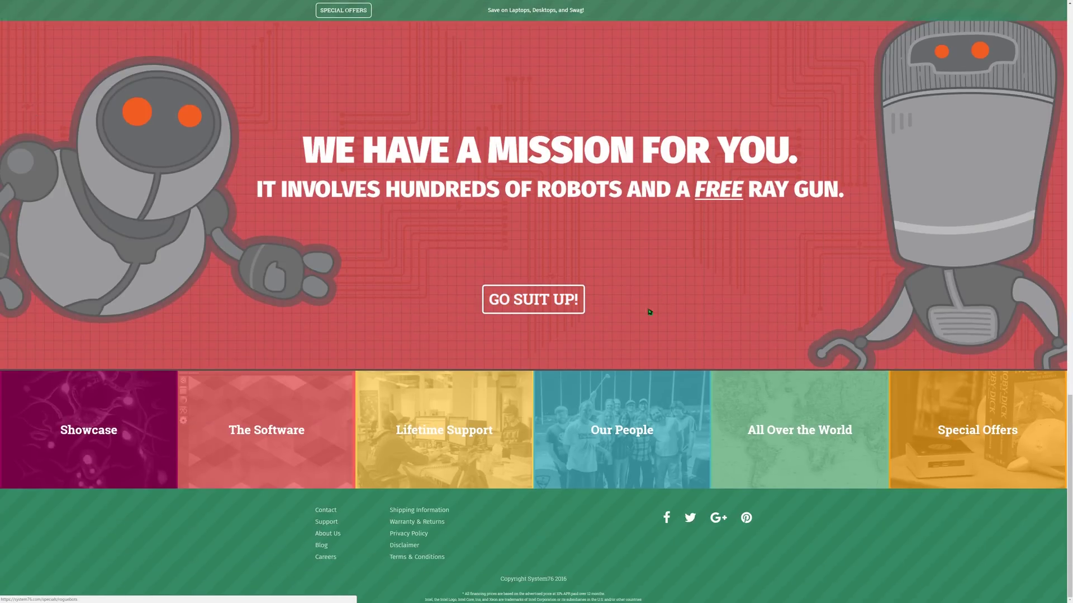
pyautogui.scroll(14, 590, 349)
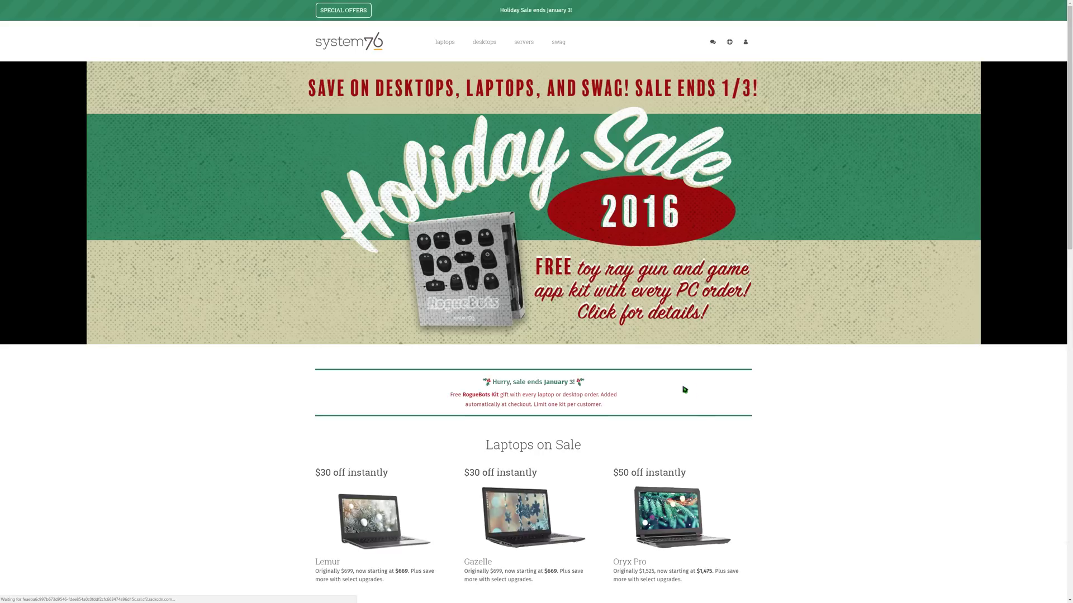
pyautogui.scroll(-6, 685, 390)
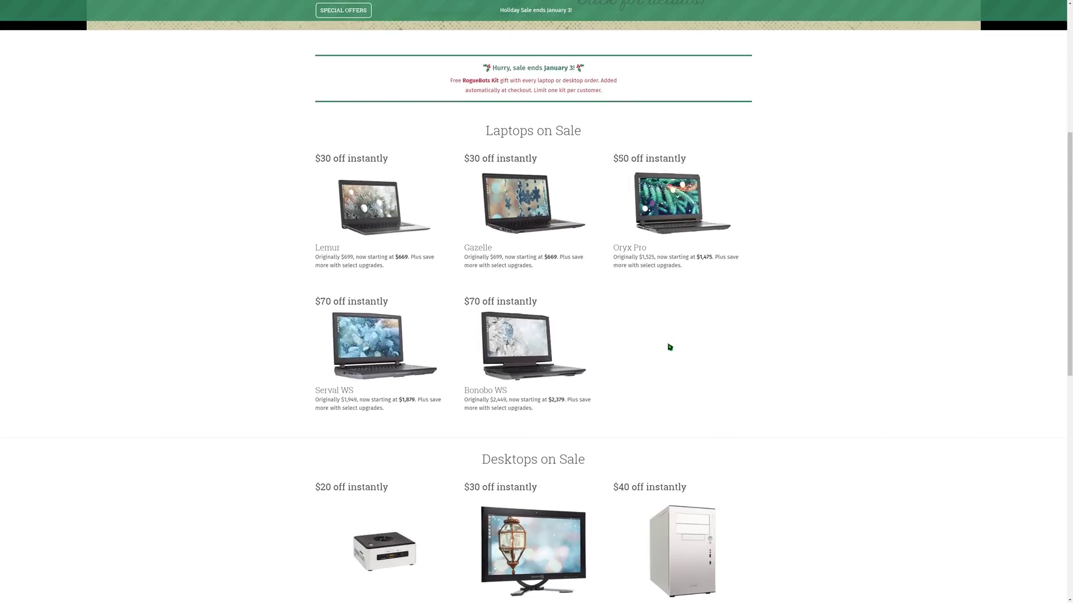
pyautogui.scroll(-7, 670, 347)
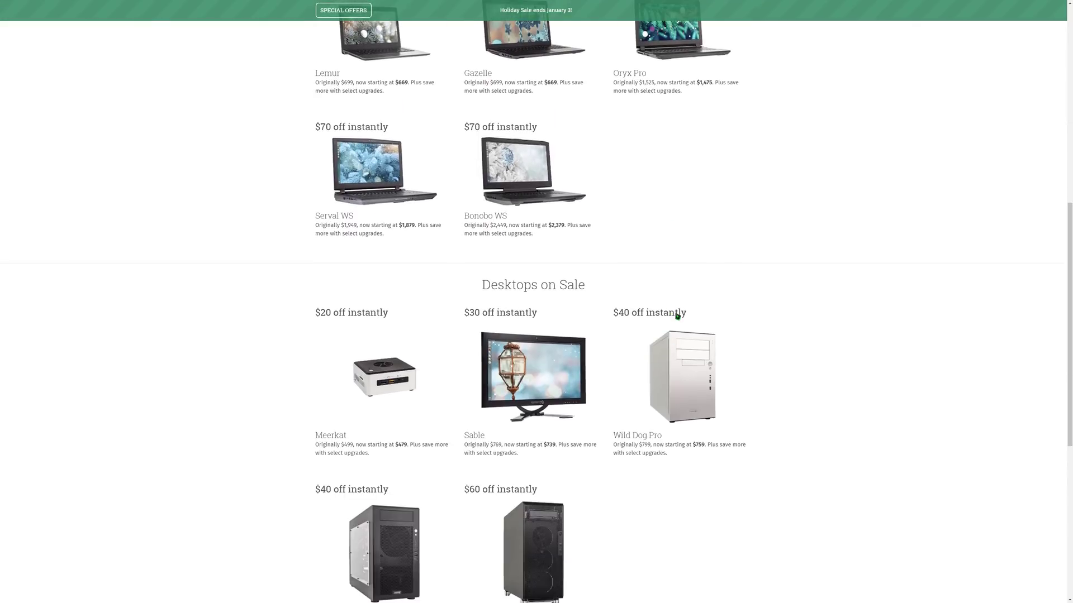
pyautogui.scroll(-2, 721, 367)
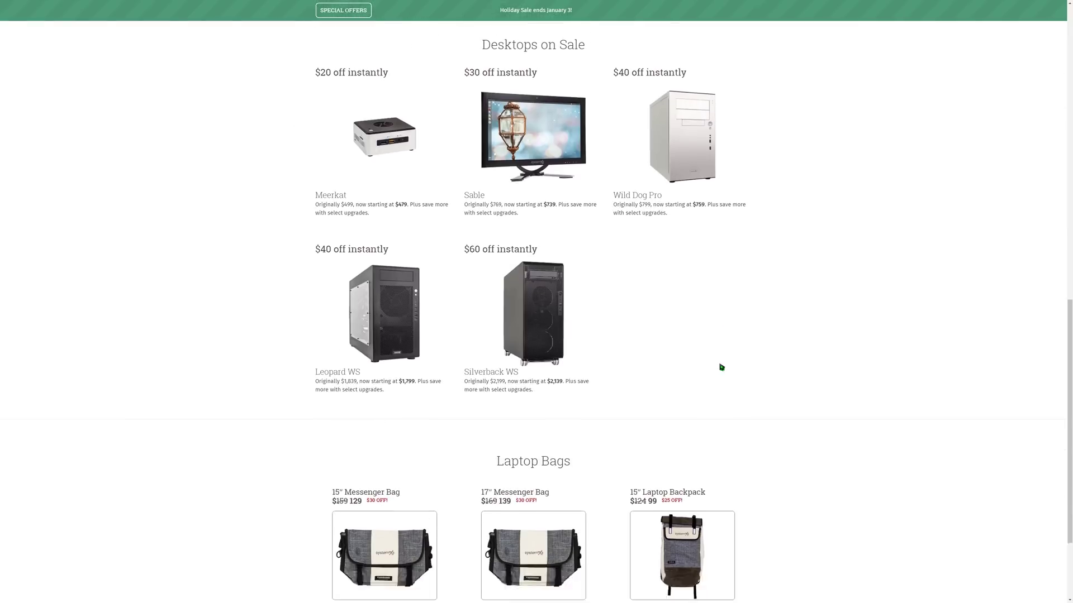